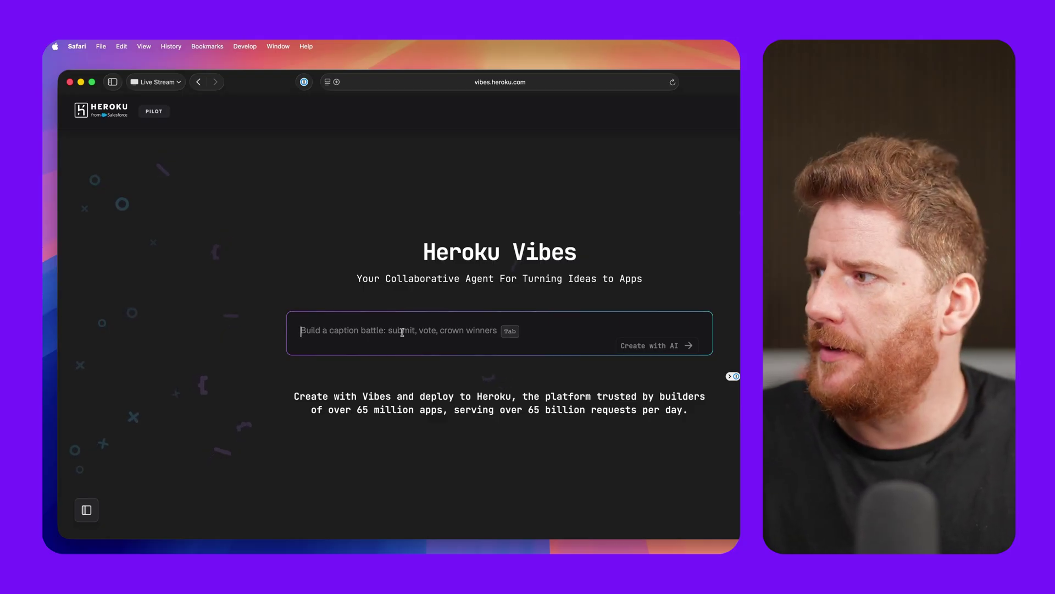
text(I)
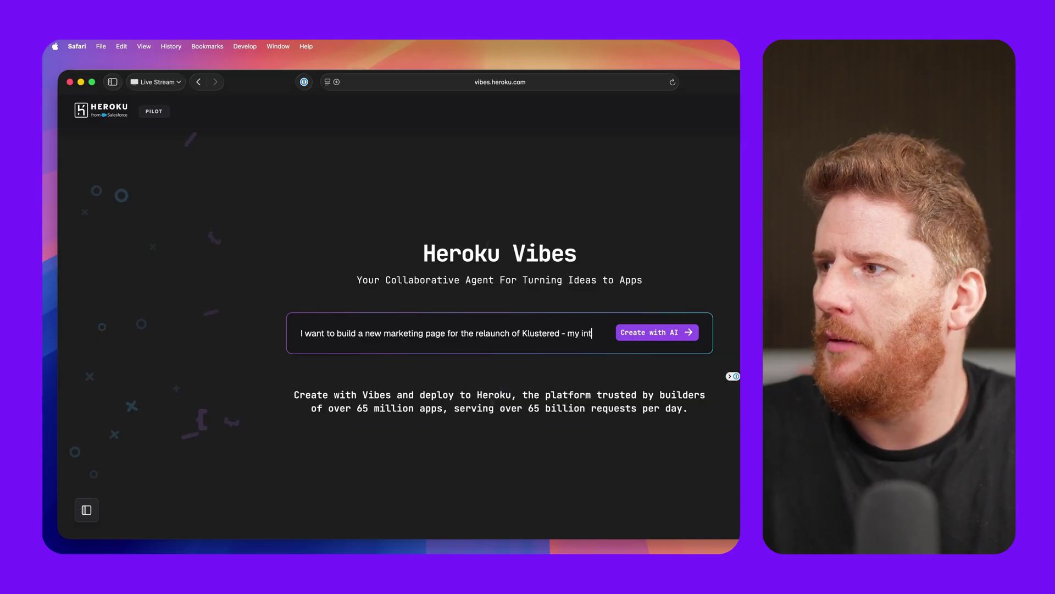
text(eractive live debugging, chaotic)
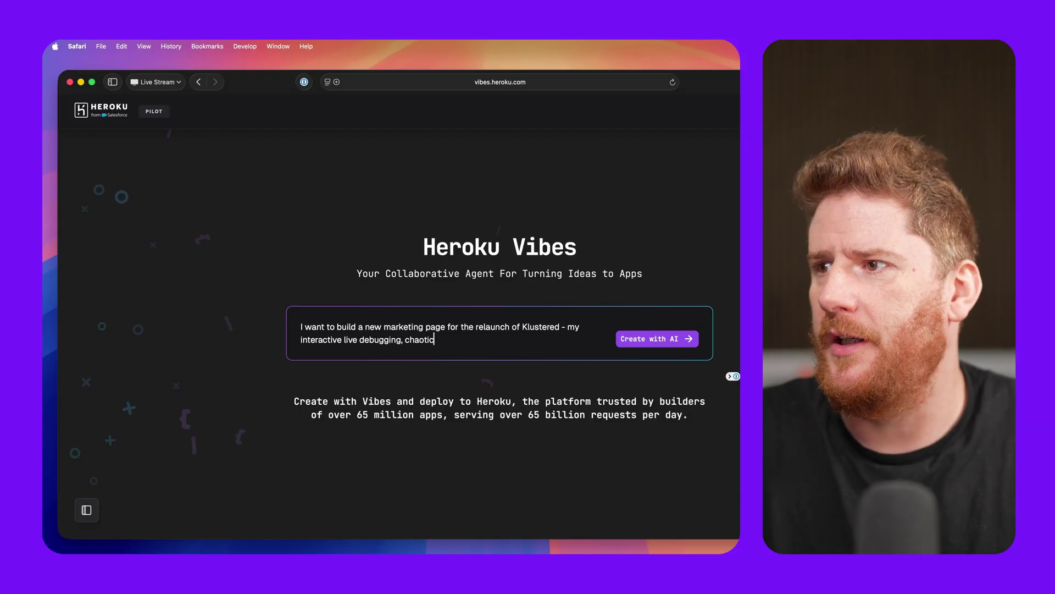
text(, Kubernetes challenges)
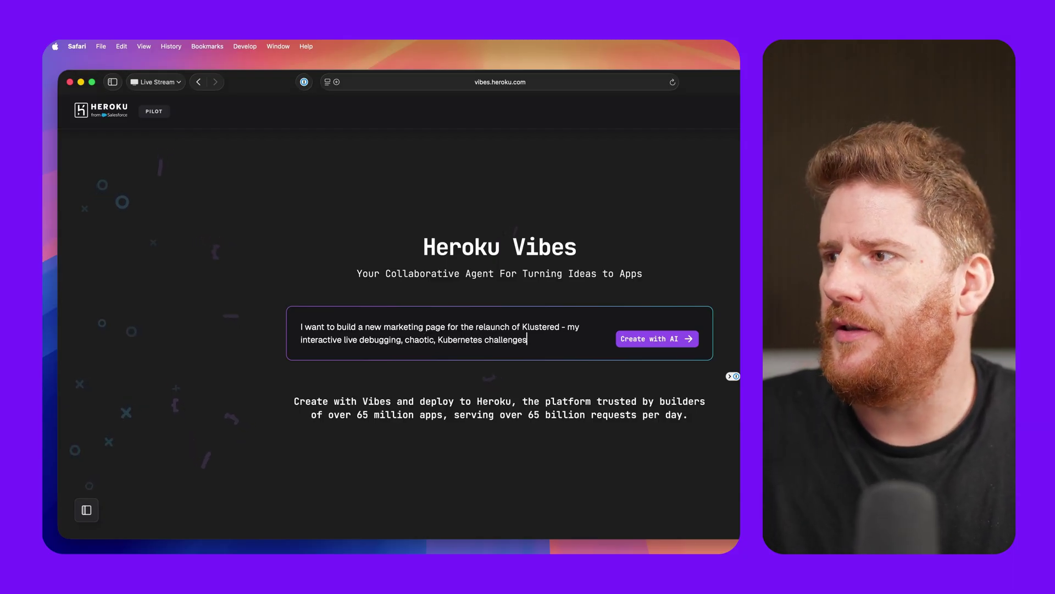
text(. It's launching)
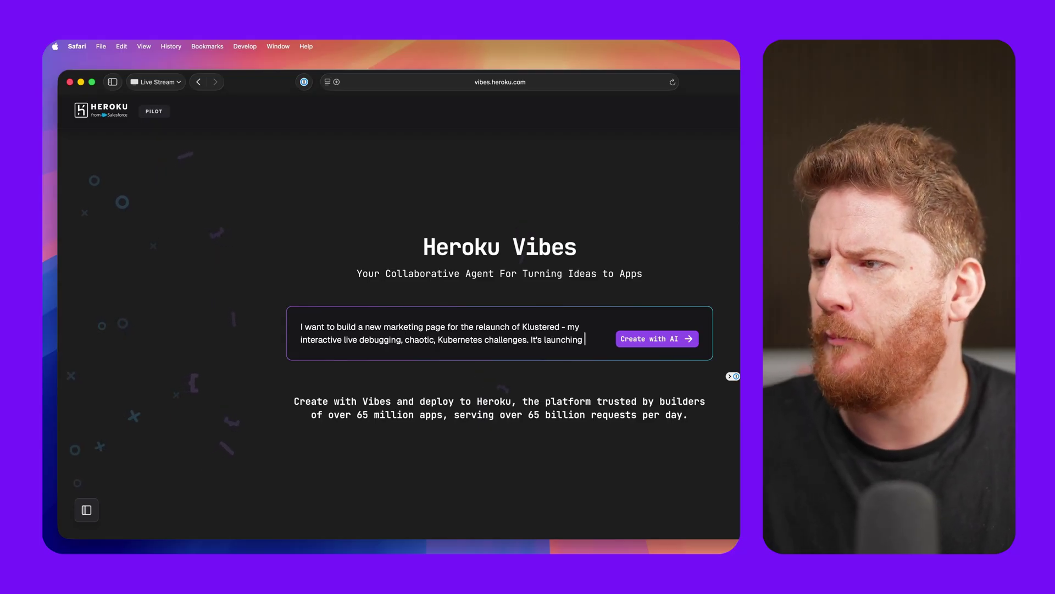
text(anuary 2026)
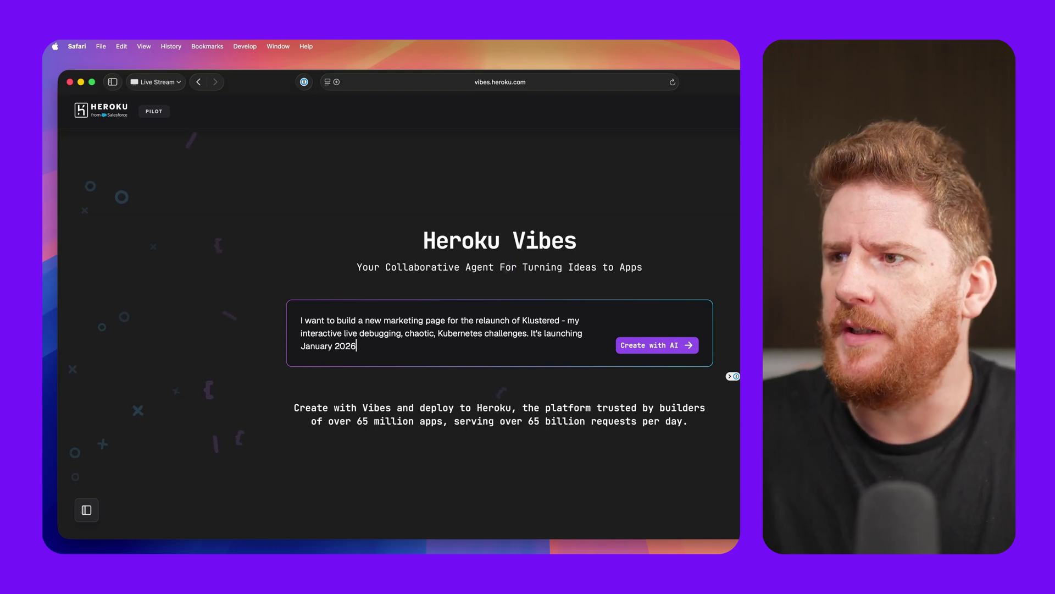
text( and)
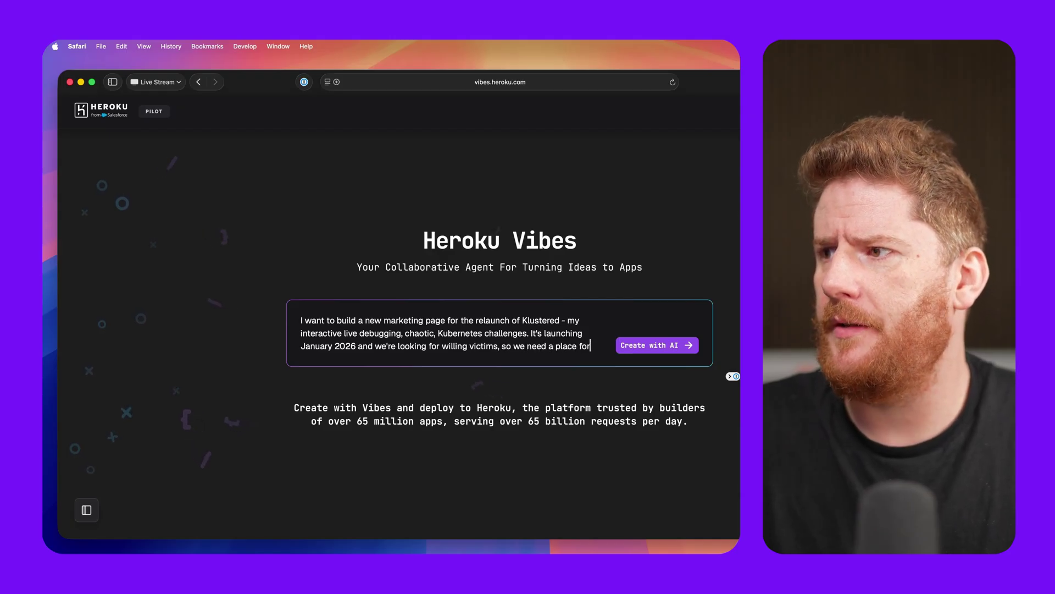
text(eng)
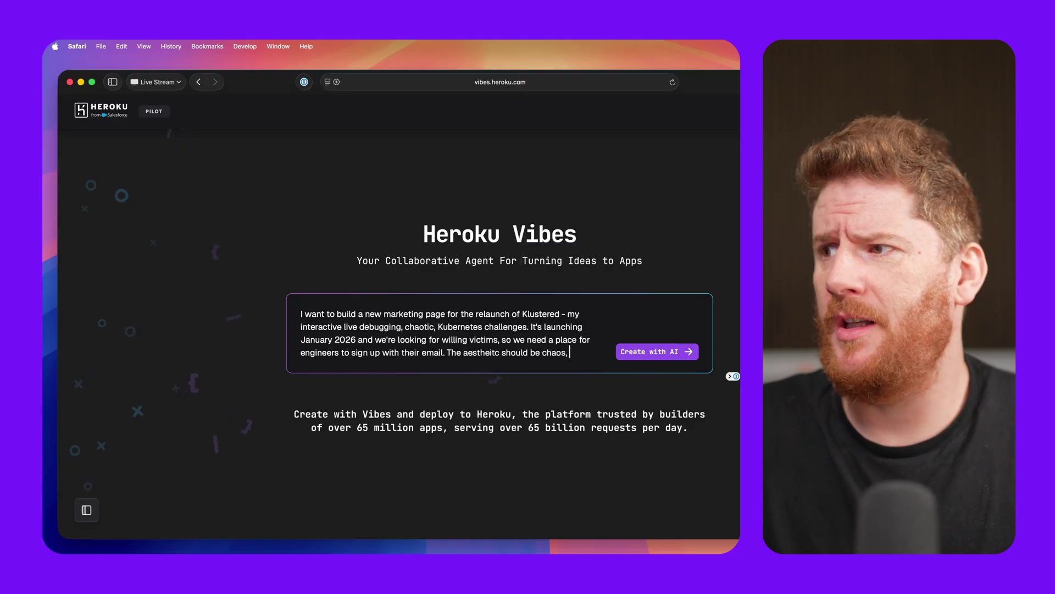
text(fun,)
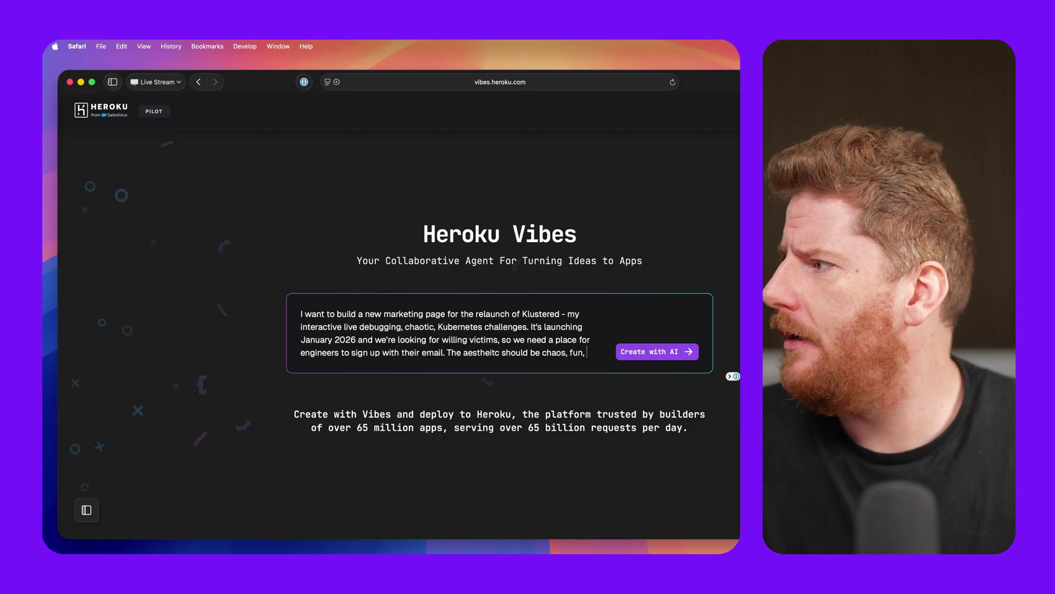
text(ernetes blue,)
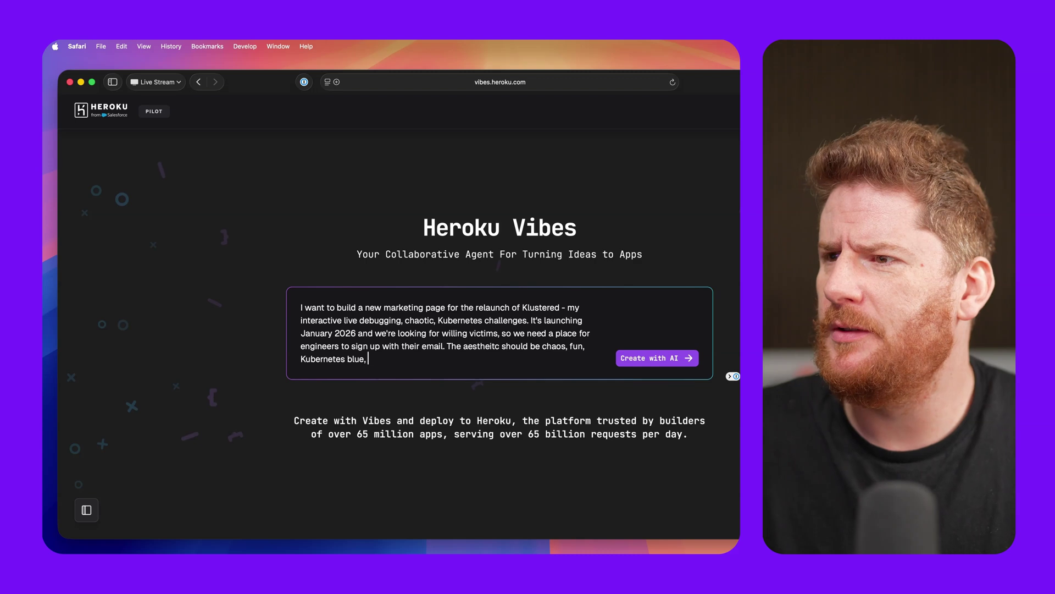
text(m)
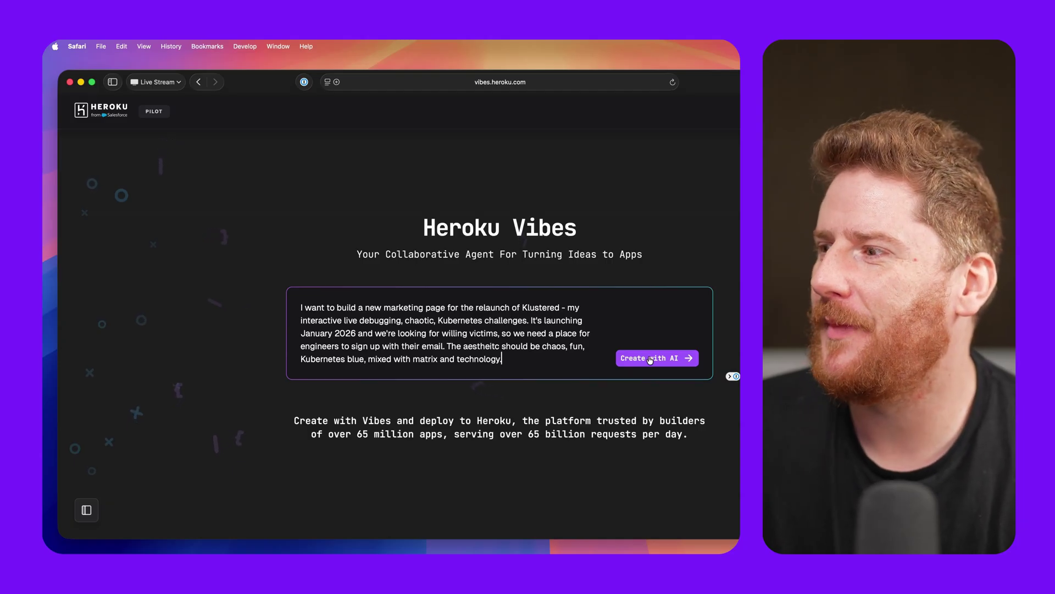
Submit the Klustered landing-page request so the agent generates and previews the app
key(Return)
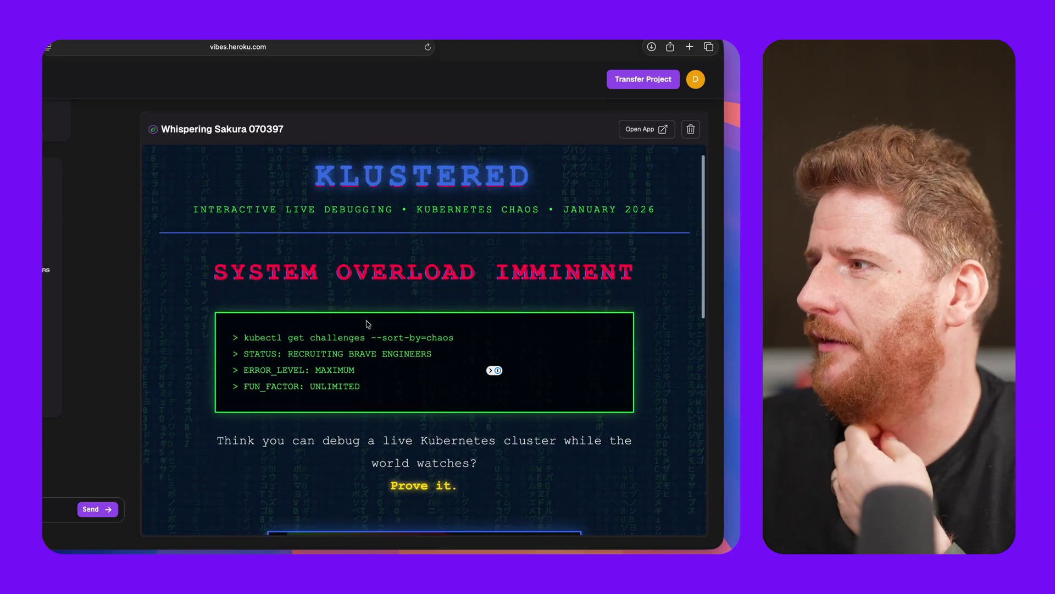
scroll(371, 330, down, 5)
scroll(376, 356, down, 2)
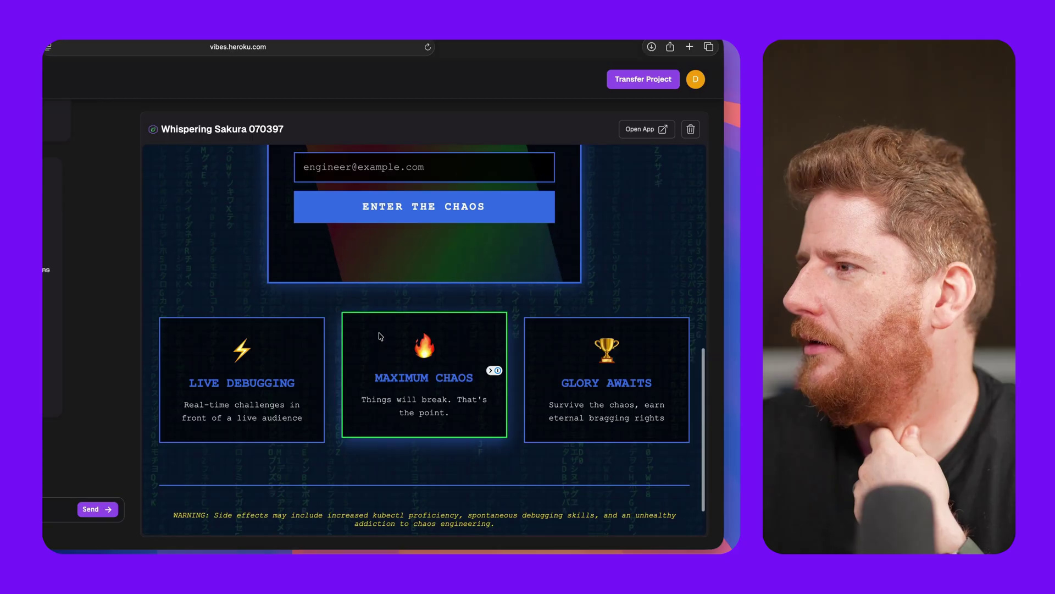
scroll(379, 371, up, 3)
scroll(383, 384, down, 2)
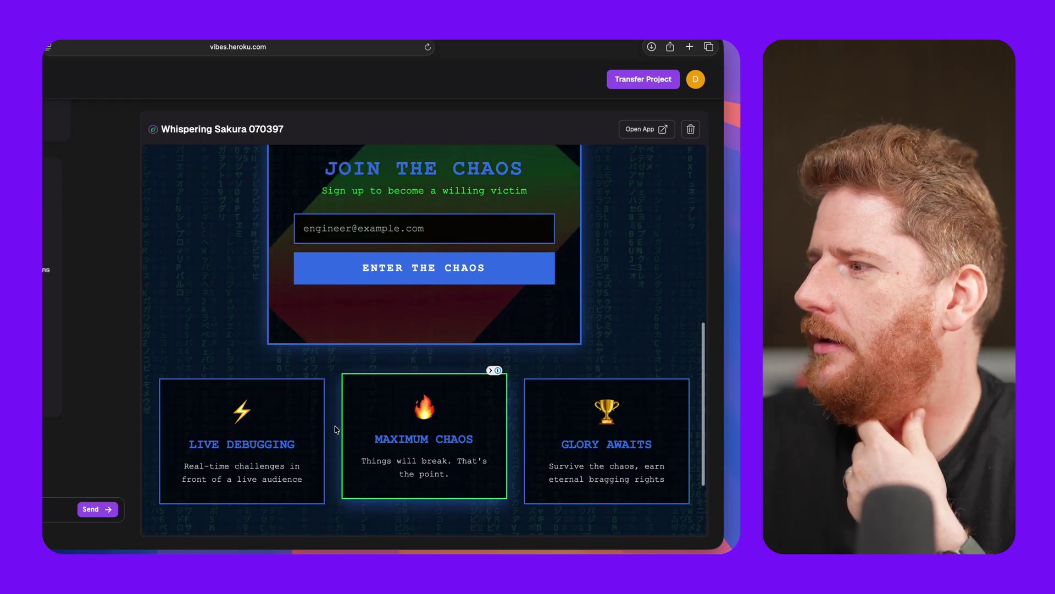
scroll(371, 429, down, 2)
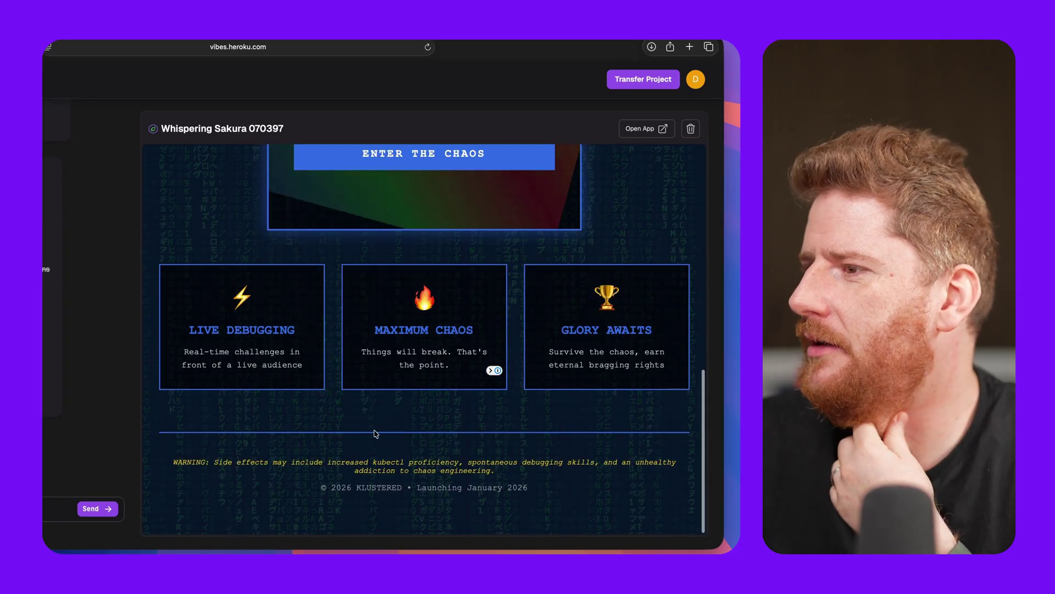
scroll(346, 480, up, 10)
scroll(313, 478, down, 10)
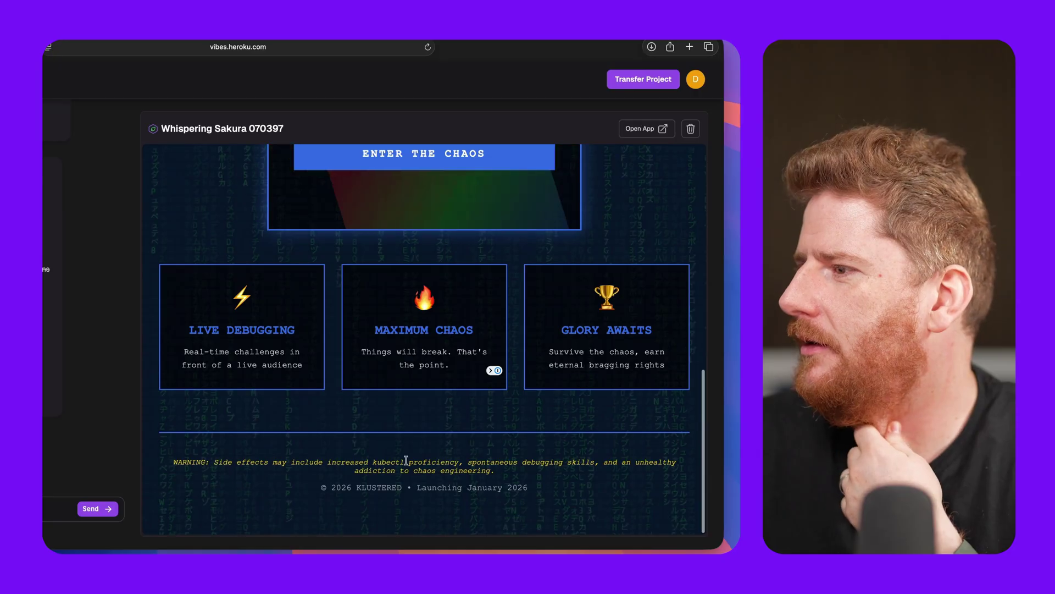
drag(541, 468, 400, 461)
click(428, 447)
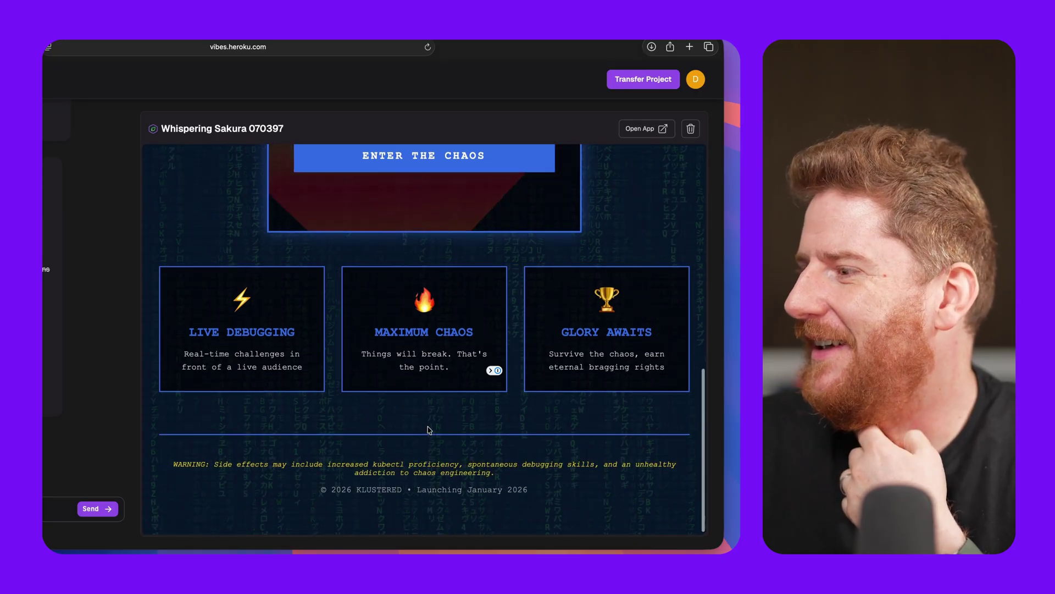
scroll(426, 429, up, 5)
scroll(413, 379, up, 5)
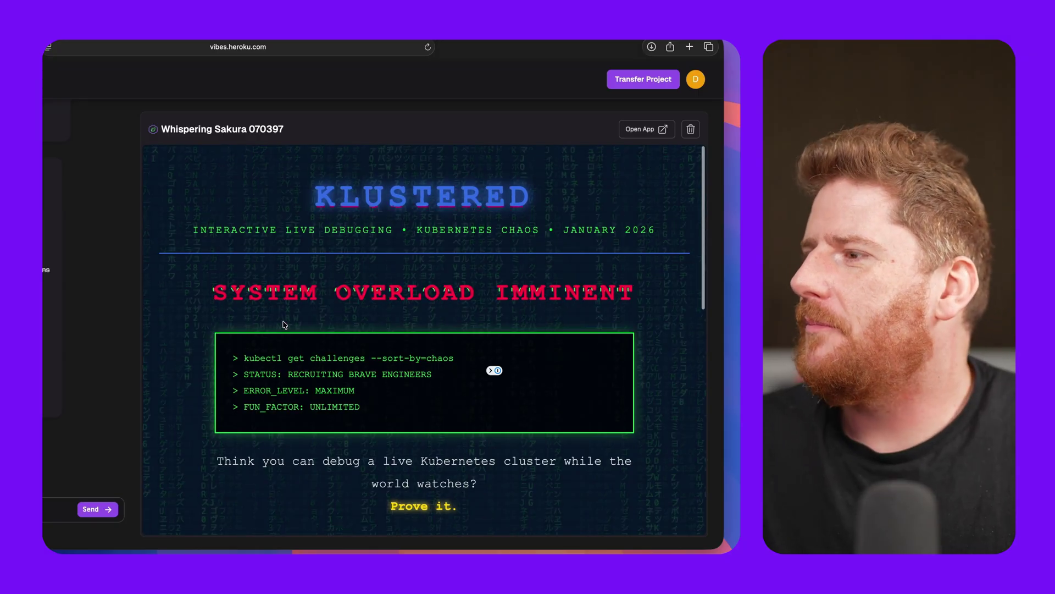
drag(363, 411, 236, 355)
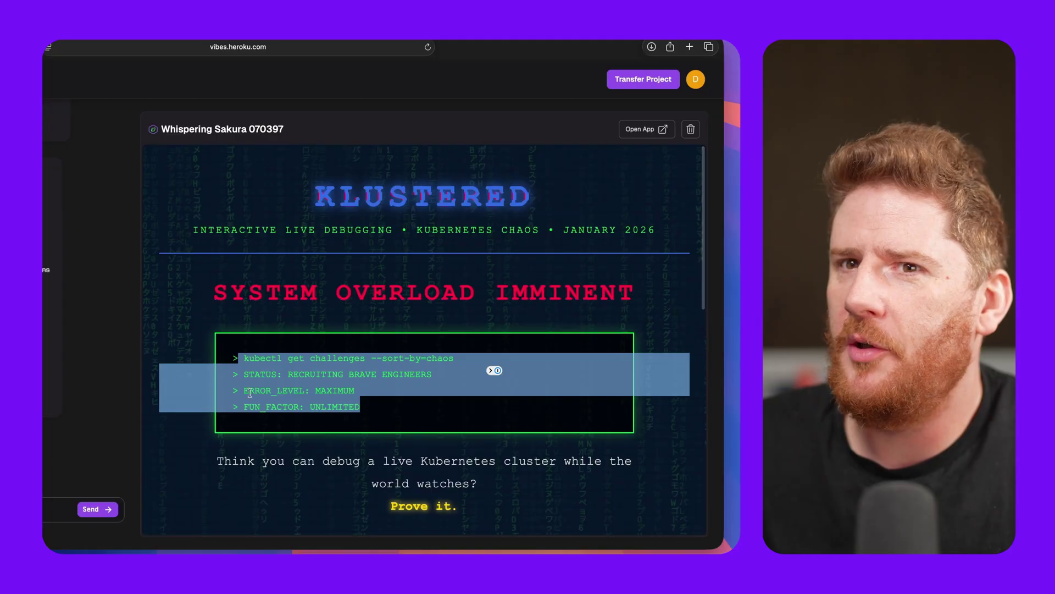
scroll(399, 492, down, 5)
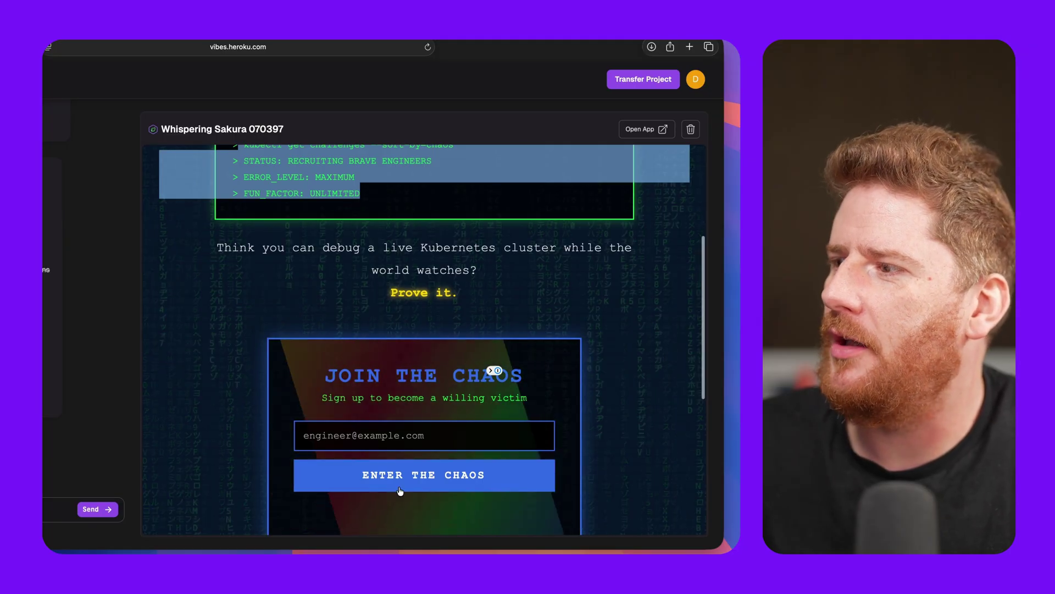
scroll(399, 492, down, 2)
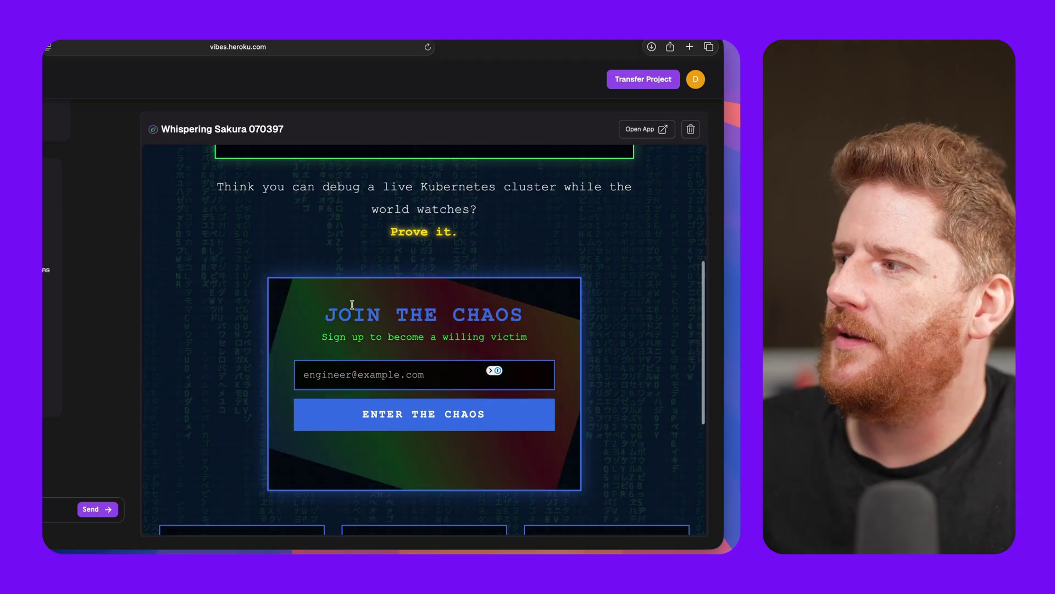
scroll(346, 330, up, 6)
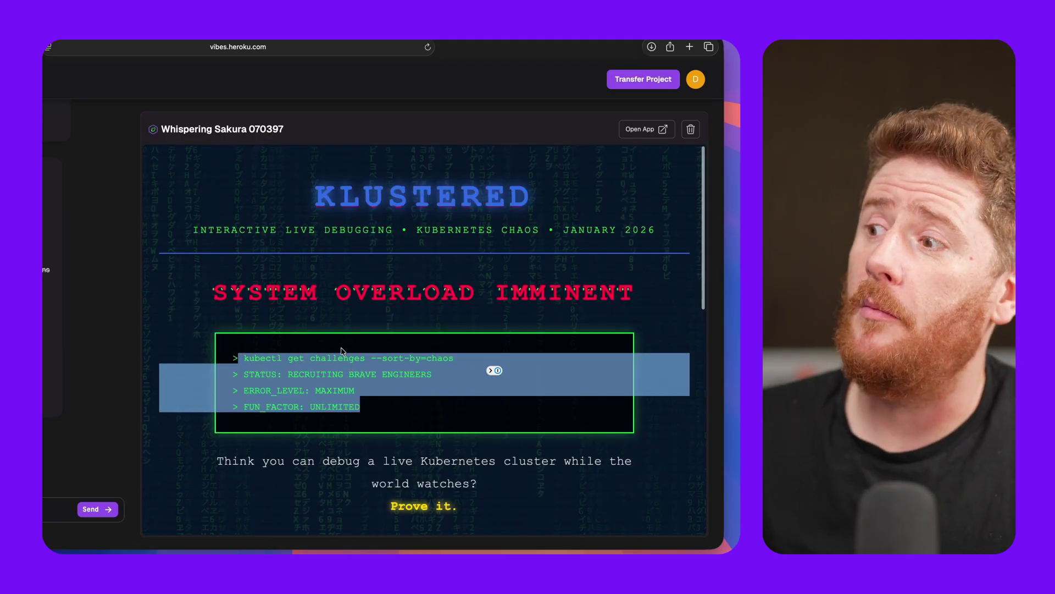
click(341, 351)
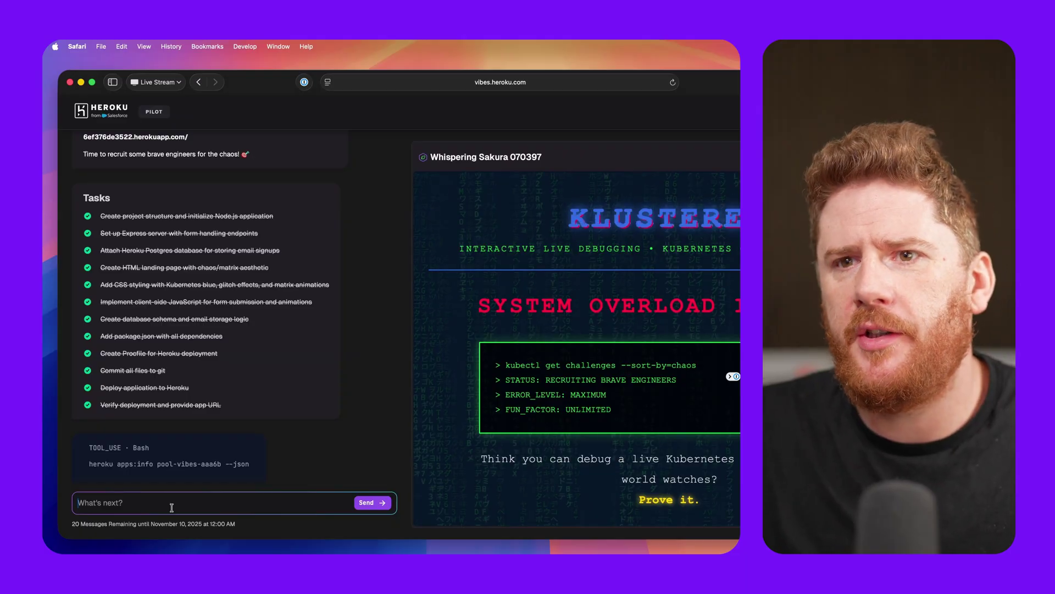
Paste the follow-up request for calmer animations and a kubectl scale challenge unlocking signup
text(Let's make things a little more interactive. Tone down the matrix and greens, we need to be considerate of people need less animations. What if the fake terminal you've provided was interactive and actually required to open the signup box? Let's prepare a mini challenge where people need to run kubectl scale on a zero pod deployment called "signup-form". This means we need to respond to `kubectl get pods` empty by default and `kubectl get deployments` should show our zero pod deployment.)
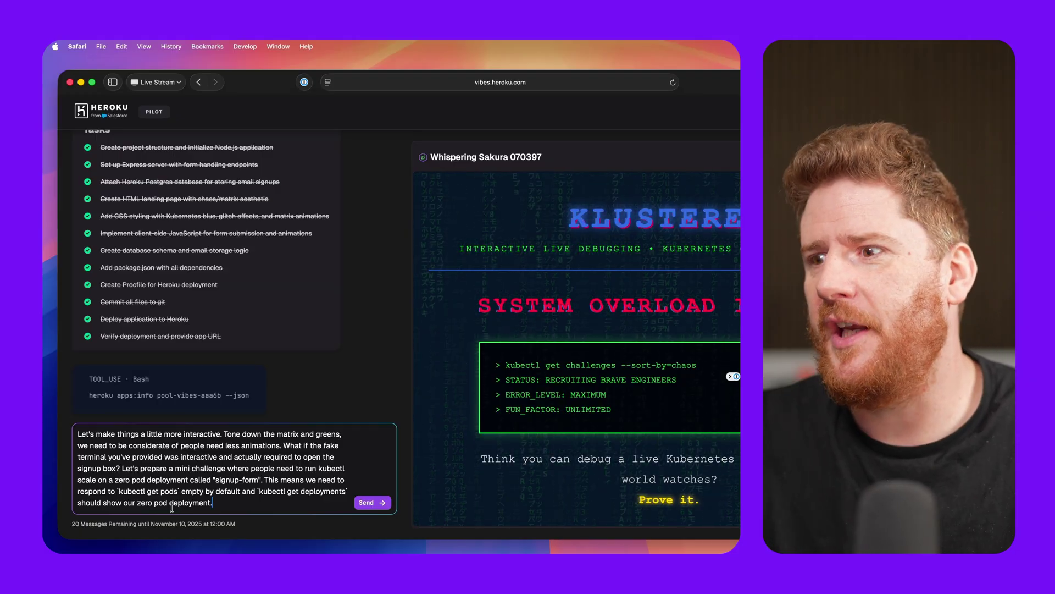
Send the interactive-terminal request so the assistant rebuilds the KLUSTERED terminal
click(374, 505)
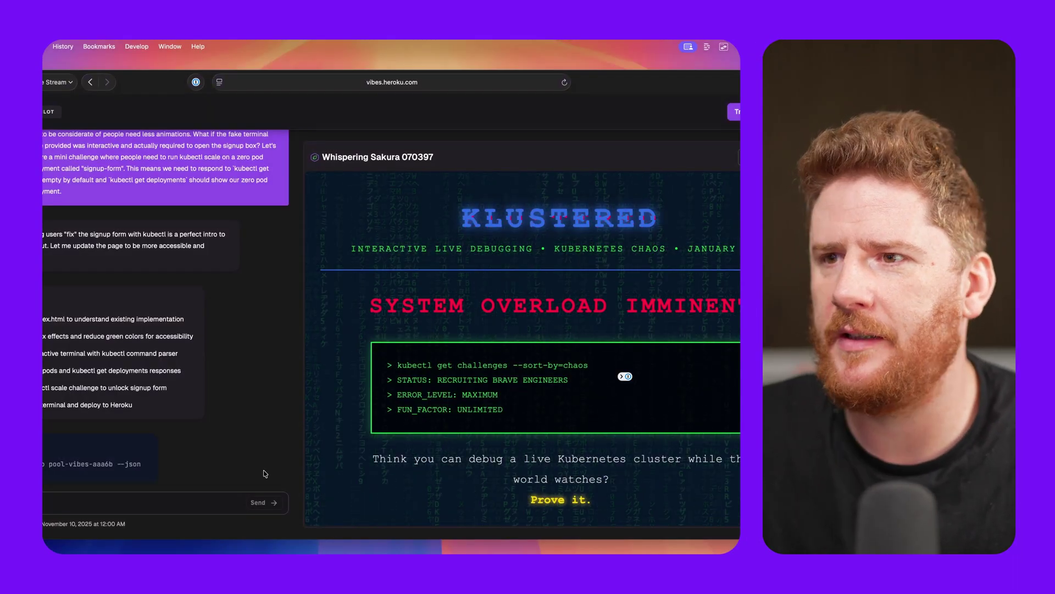
scroll(263, 474, up, 1)
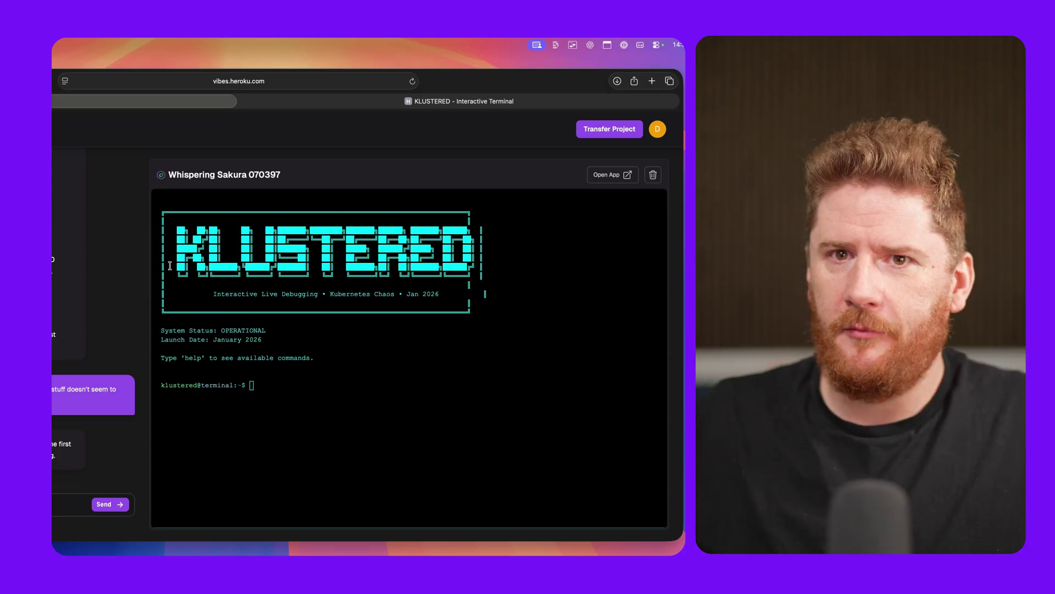
scroll(90, 330, down, 5)
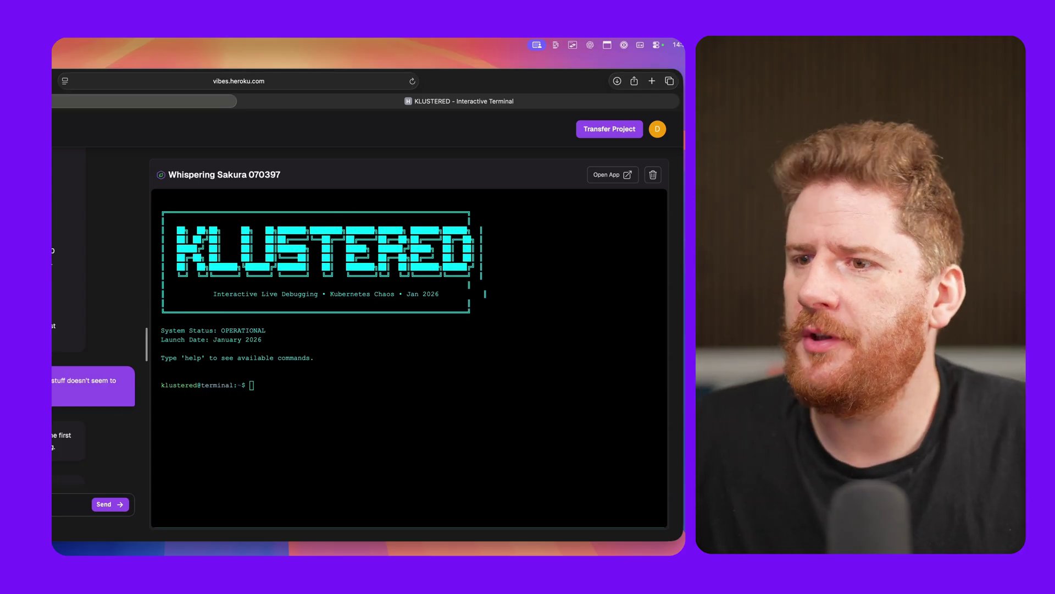
scroll(91, 330, down, 3)
scroll(91, 330, down, 3)
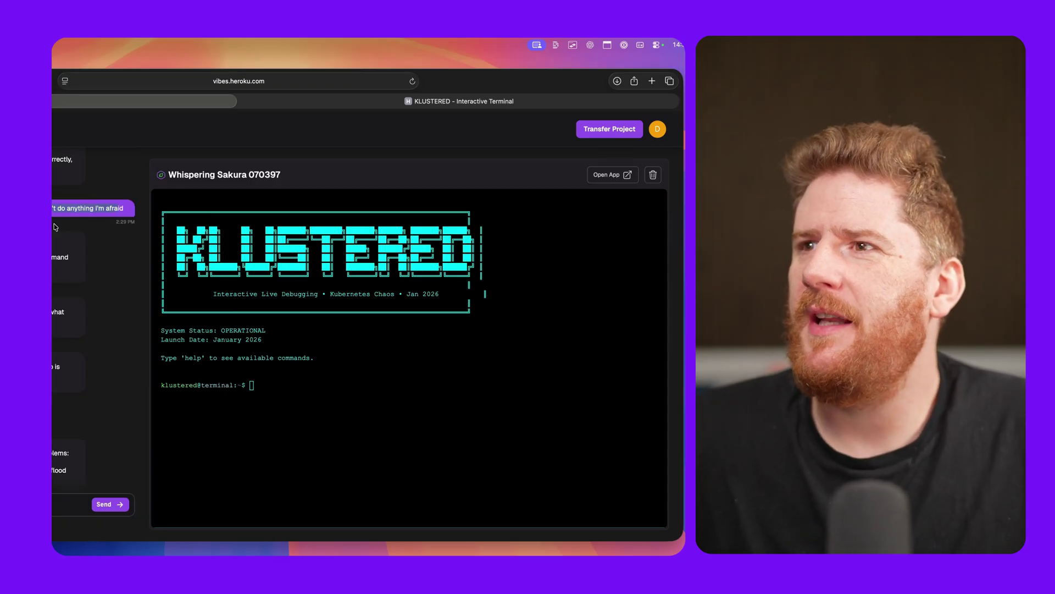
scroll(54, 227, down, 5)
scroll(56, 280, down, 3)
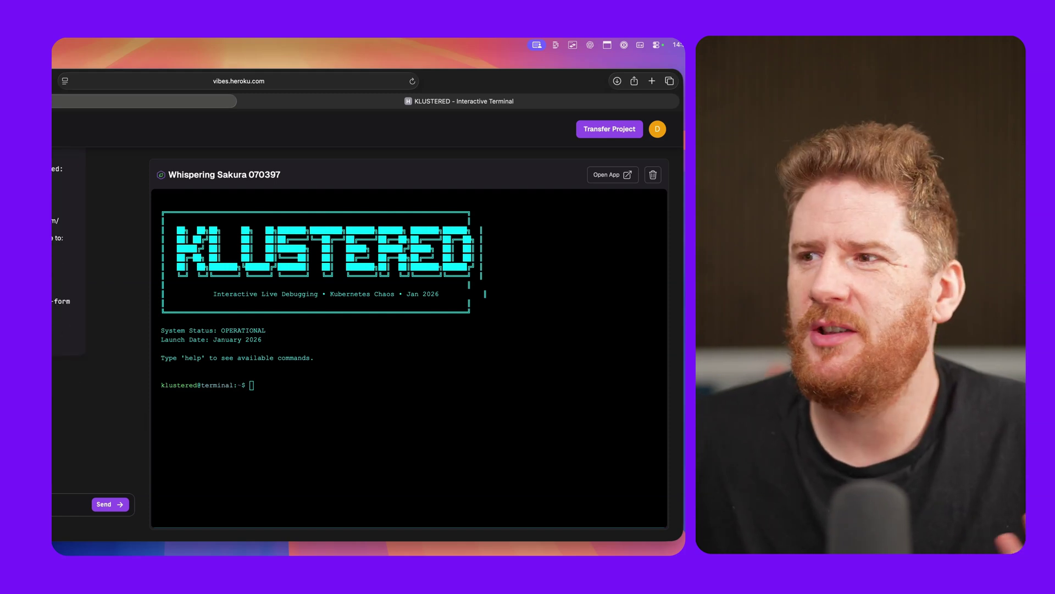
Run kubectl get deployments and stats, revealing the zero-replica signup-form deployment
click(267, 393)
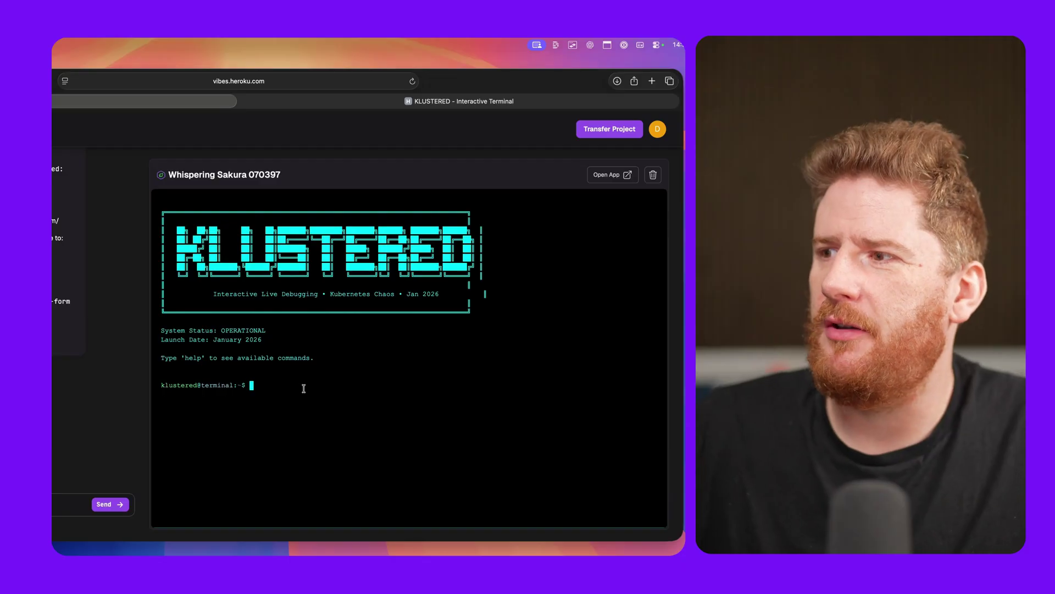
text(kube)
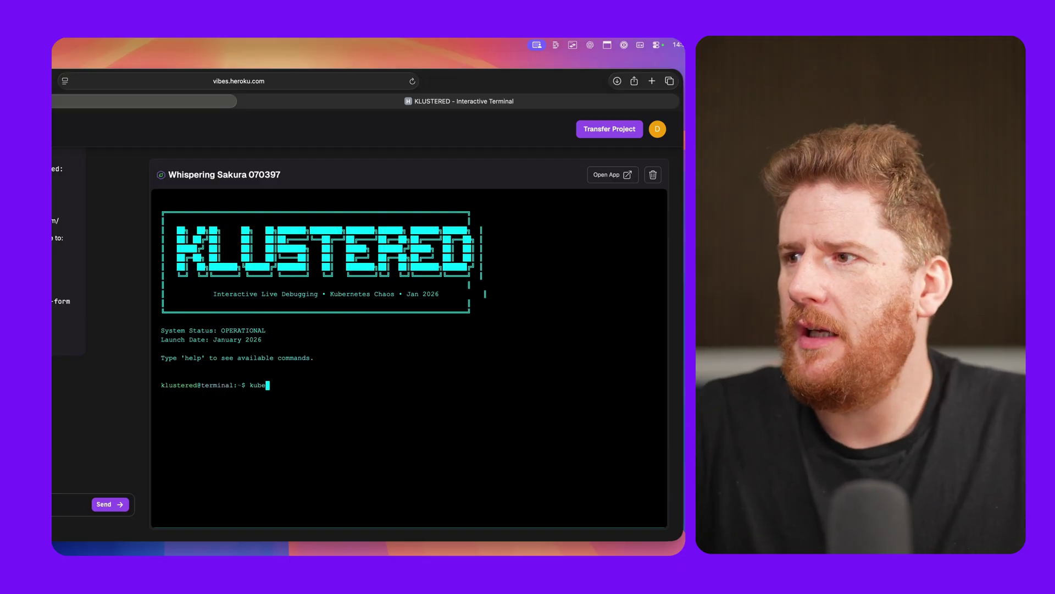
text(ctl get depl)
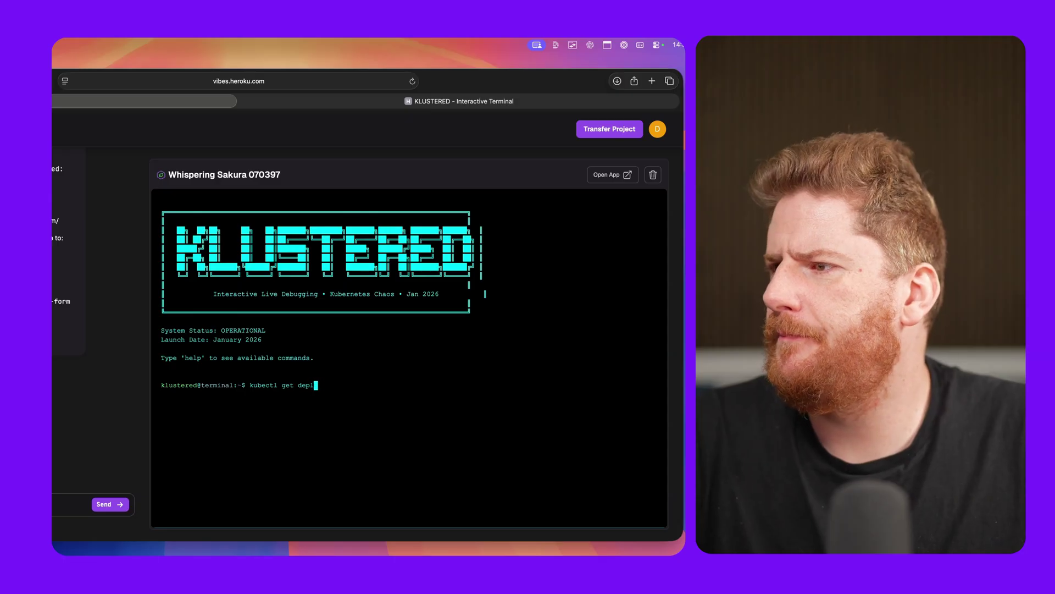
text(oyments)
key(Return)
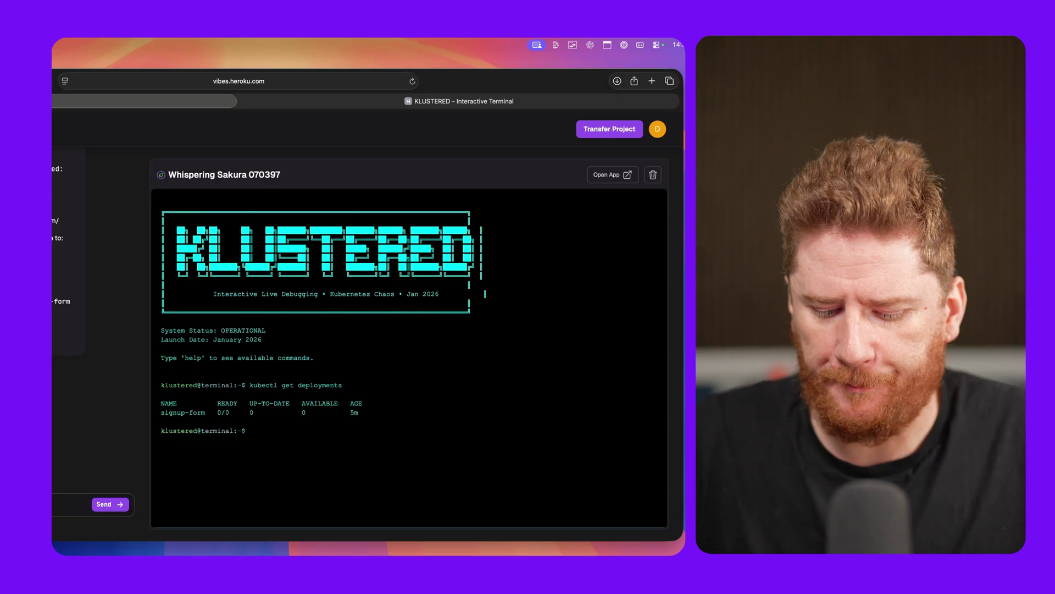
text(stats)
key(Return)
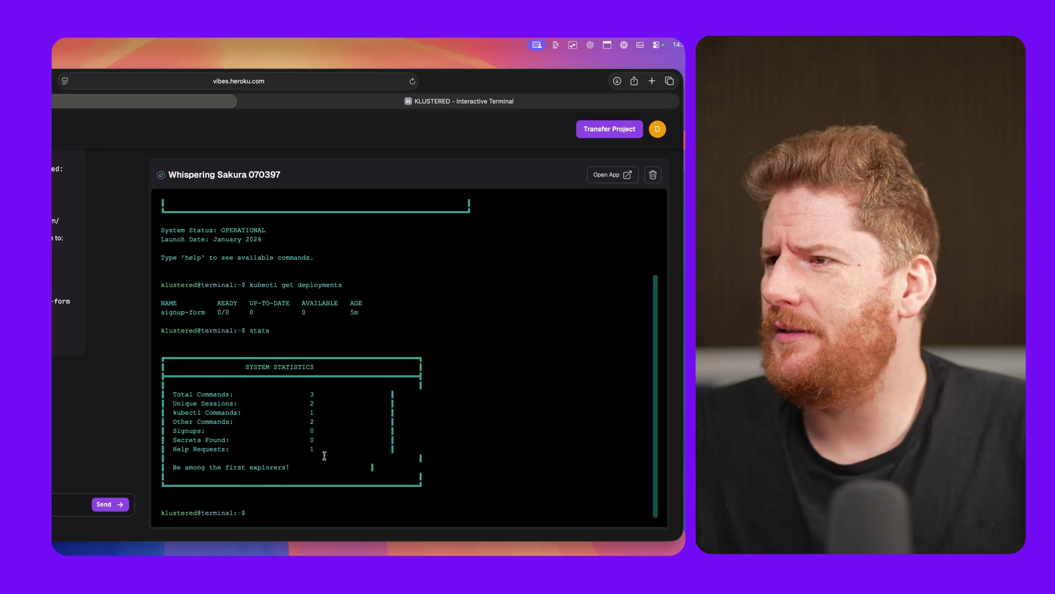
text(h)
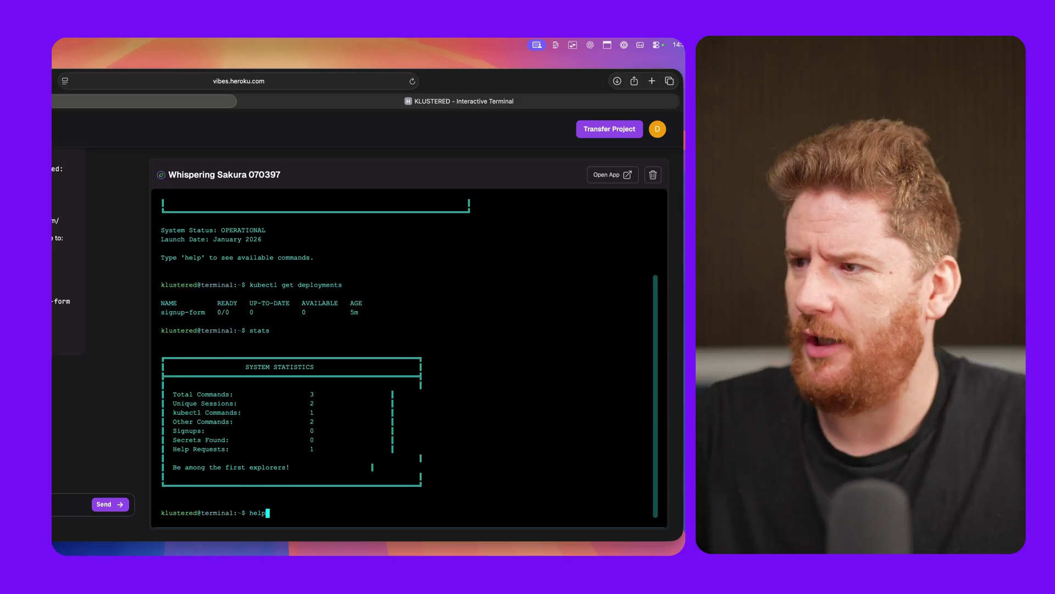
text(elp)
text(ls)
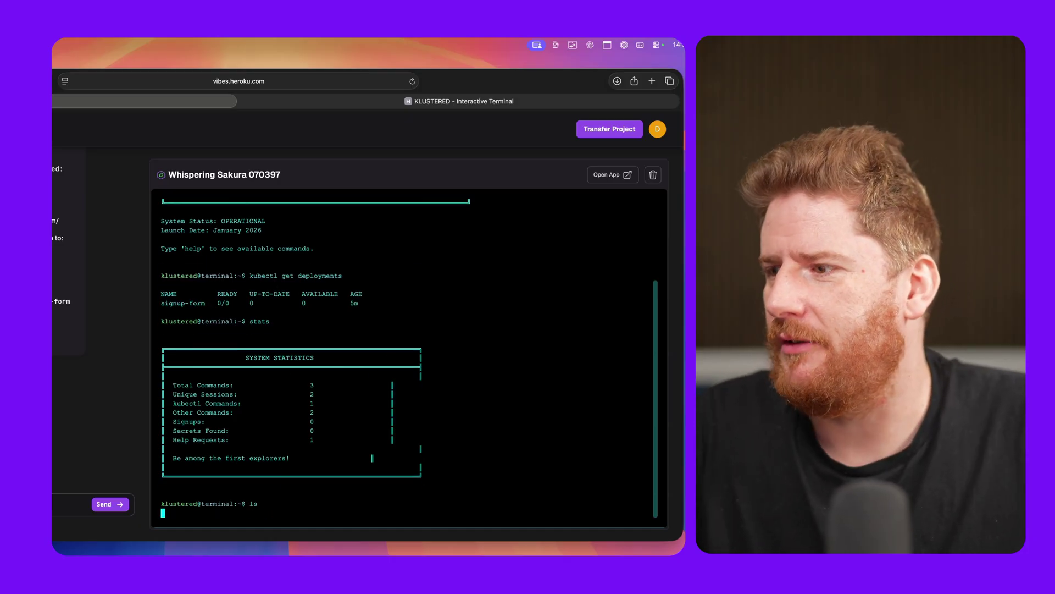
List the files and read .secrets and README.md for the kubectl deployment hint
key(Return)
text(ca)
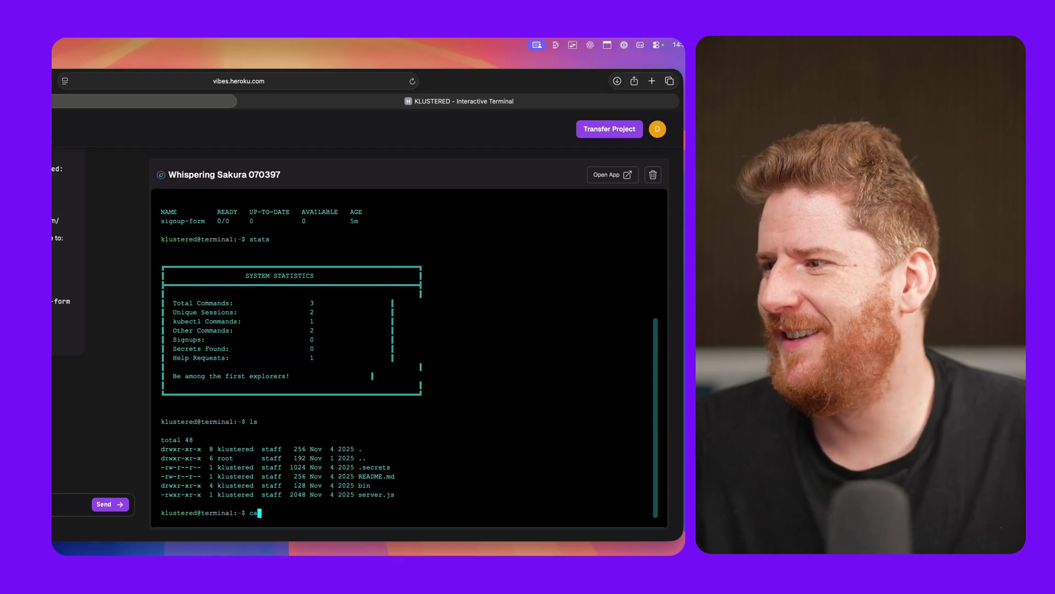
text(t .secrets)
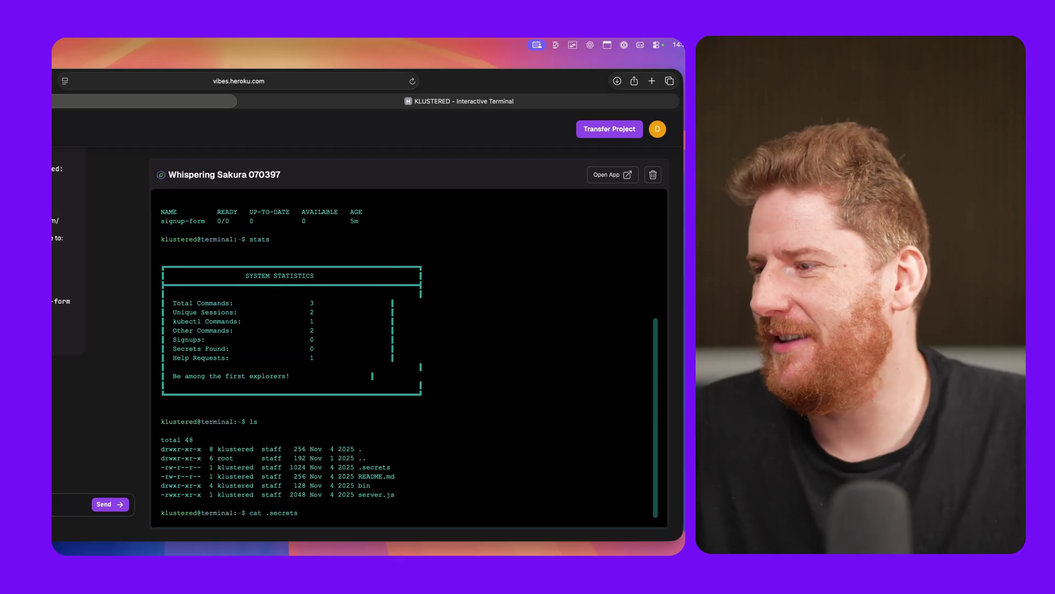
key(Return)
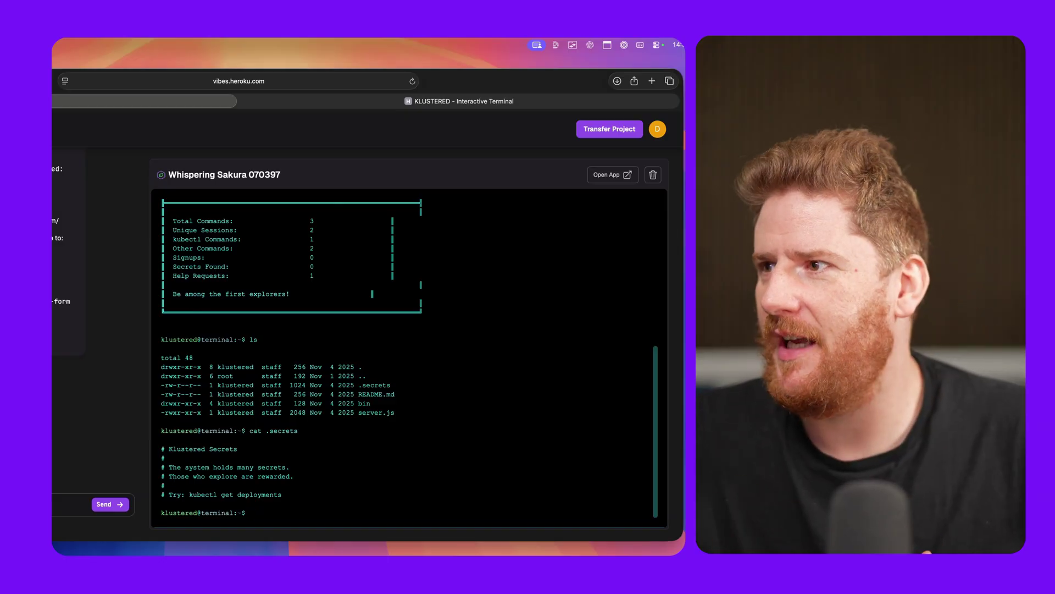
scroll(377, 413, up, 5)
scroll(380, 414, down, 5)
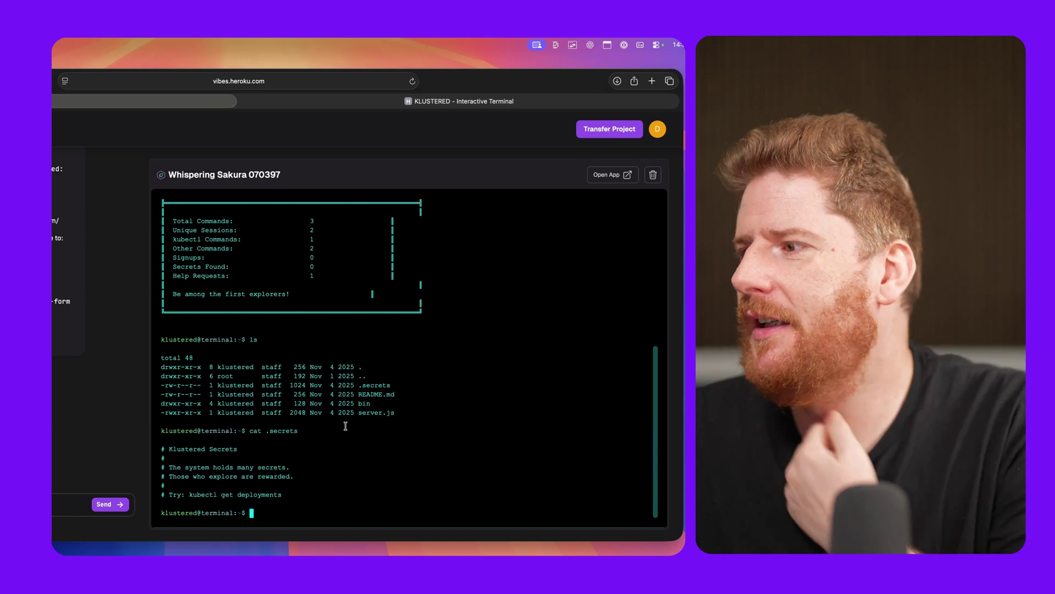
scroll(304, 425, up, 5)
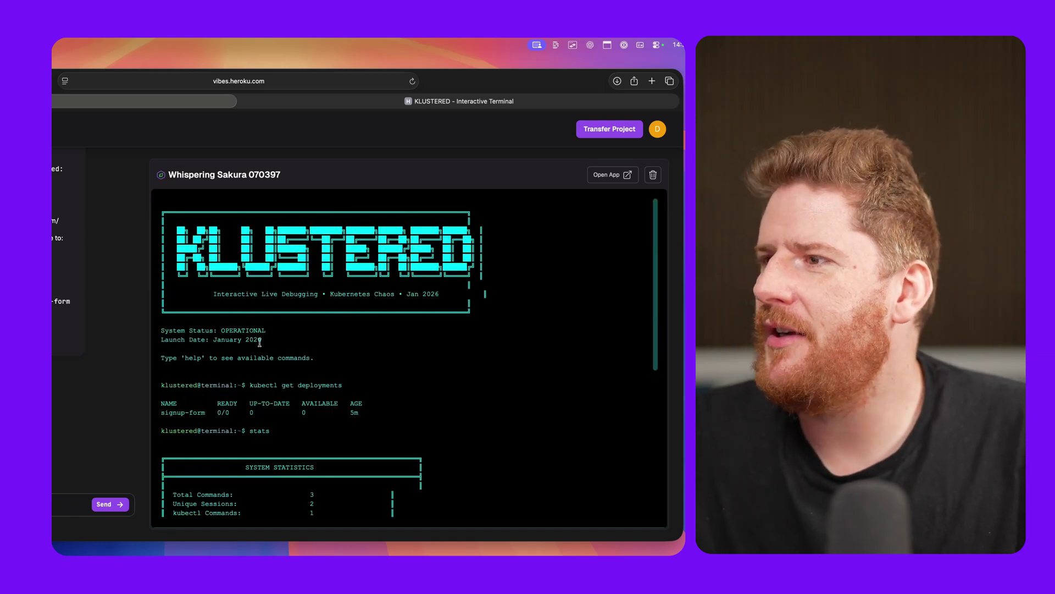
scroll(364, 406, down, 5)
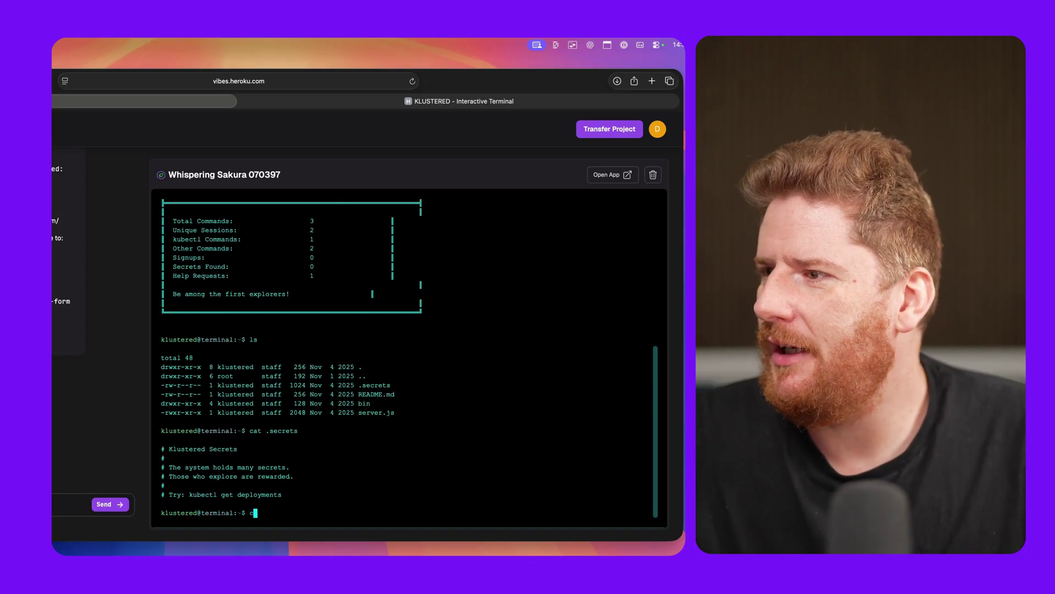
text(at )
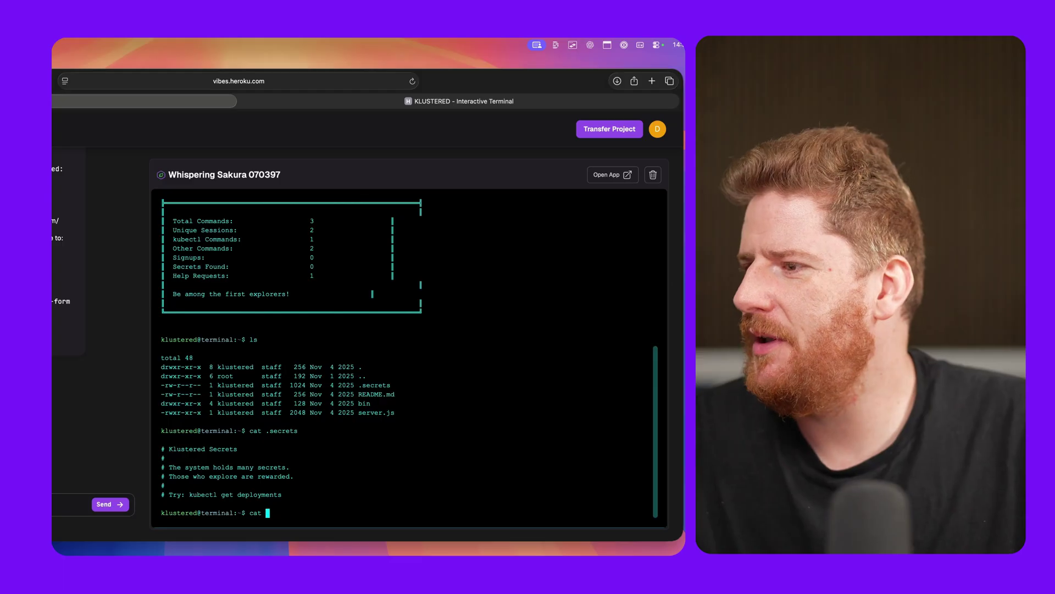
text(READM)
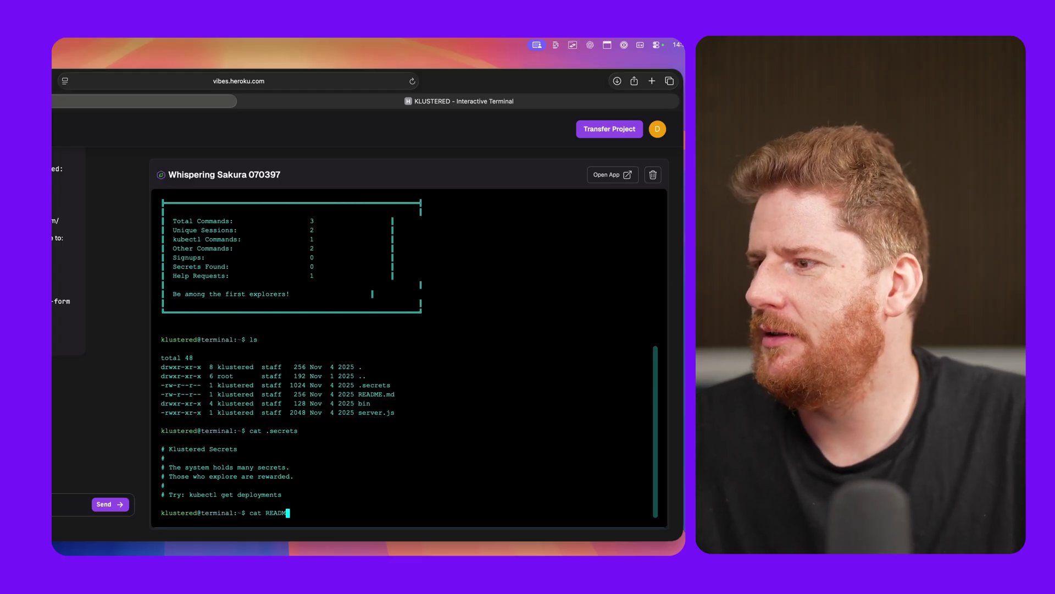
text(E.md)
key(Return)
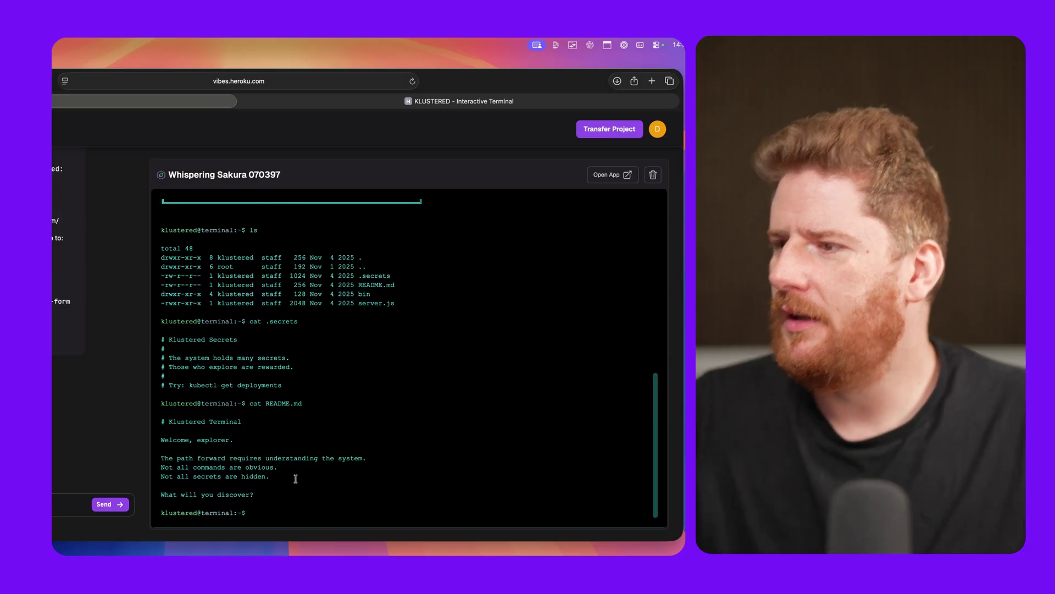
text(ls)
Probe ls, ls -a, ls bin, cat bin and cat server.js in the fake terminal
key(Return)
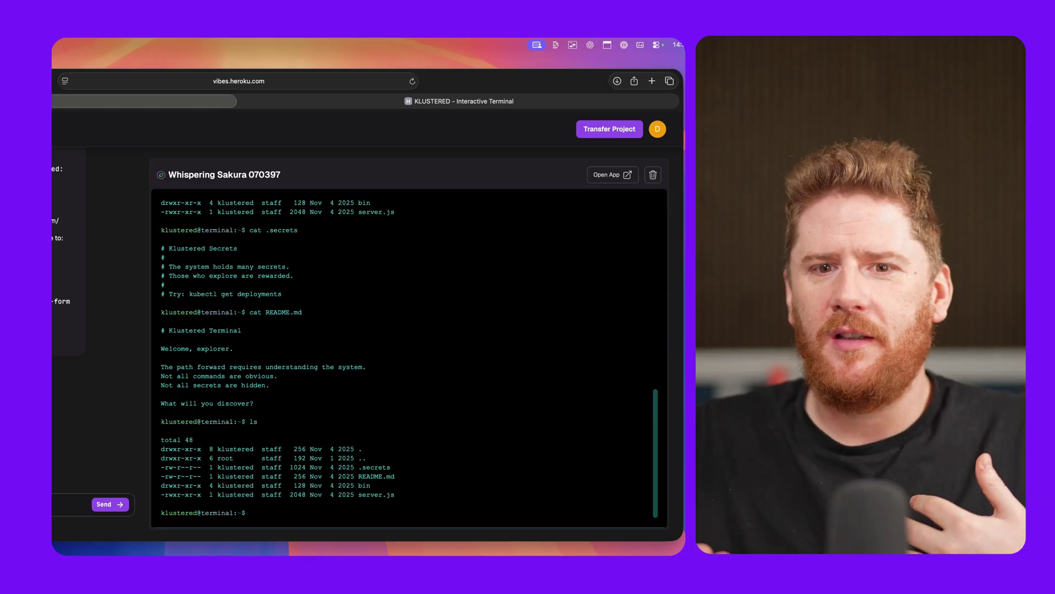
key(Return)
text(ls bin)
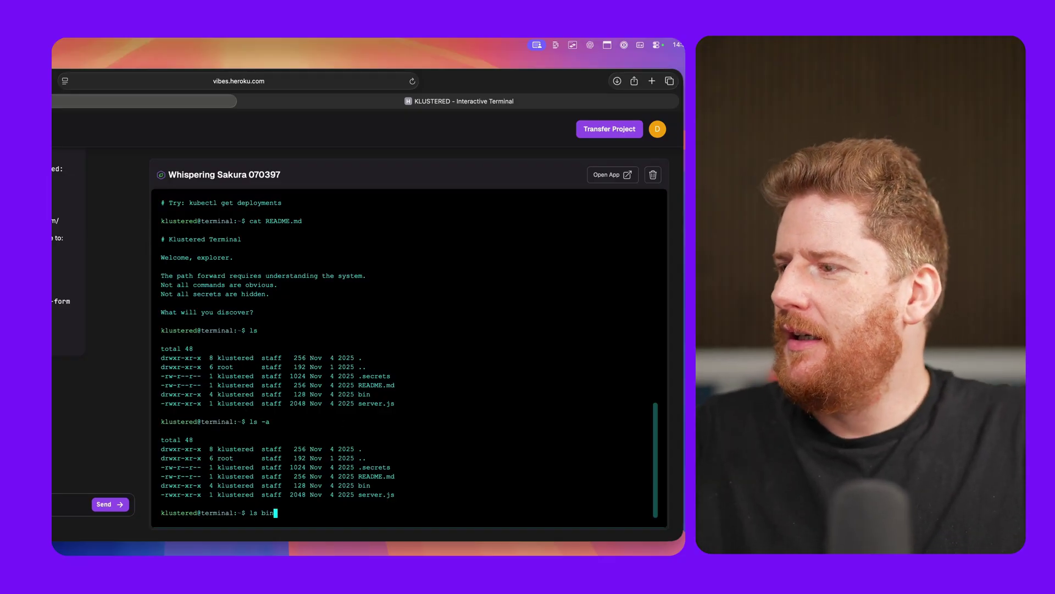
key(Return)
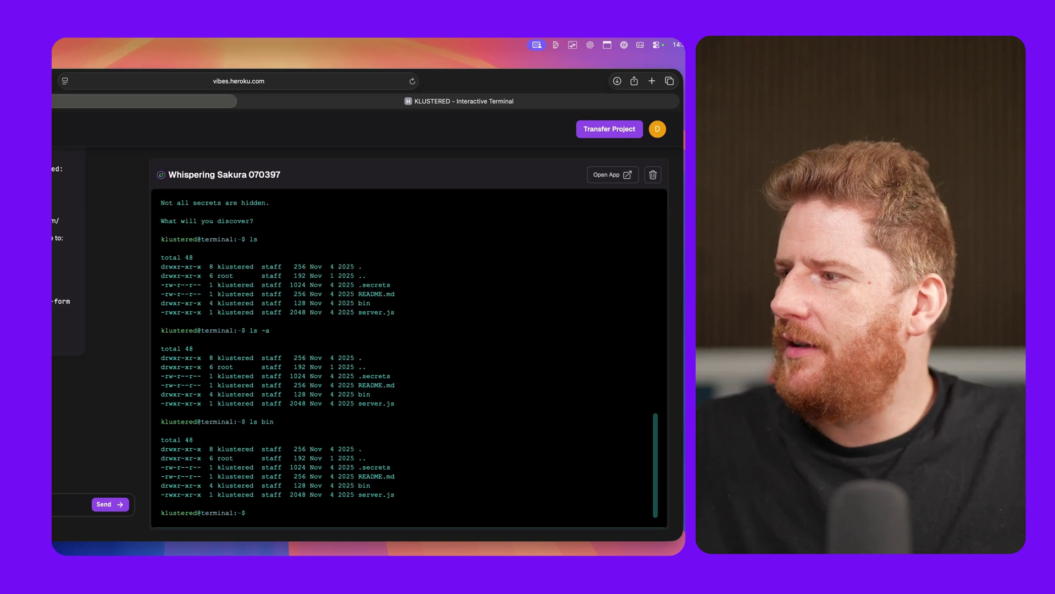
text(ls bin)
key(Tab)
key(Return)
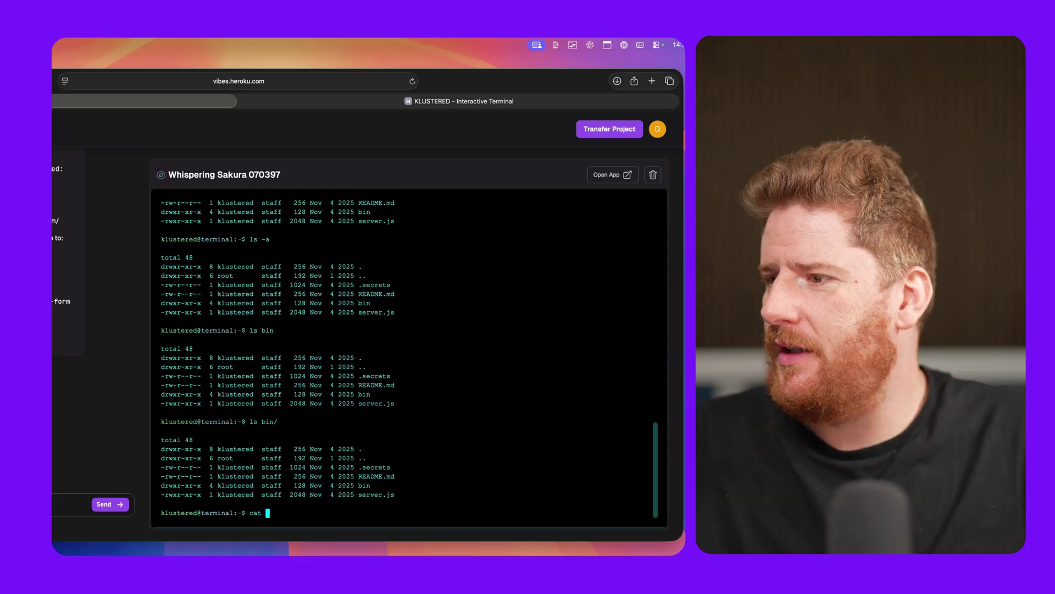
text(bin)
key(Return)
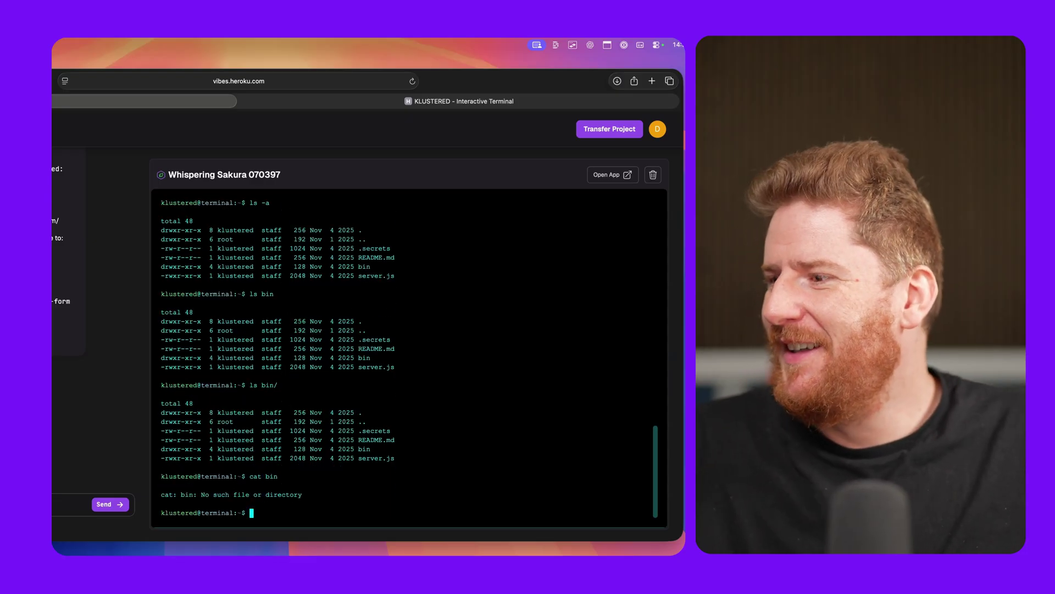
text(cat)
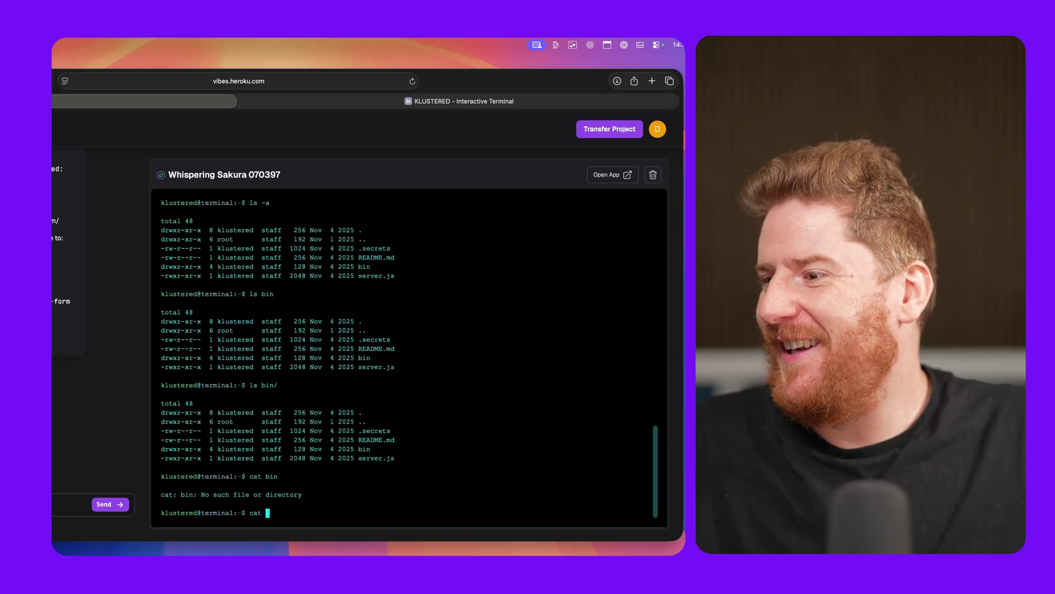
text( server.js)
key(Return)
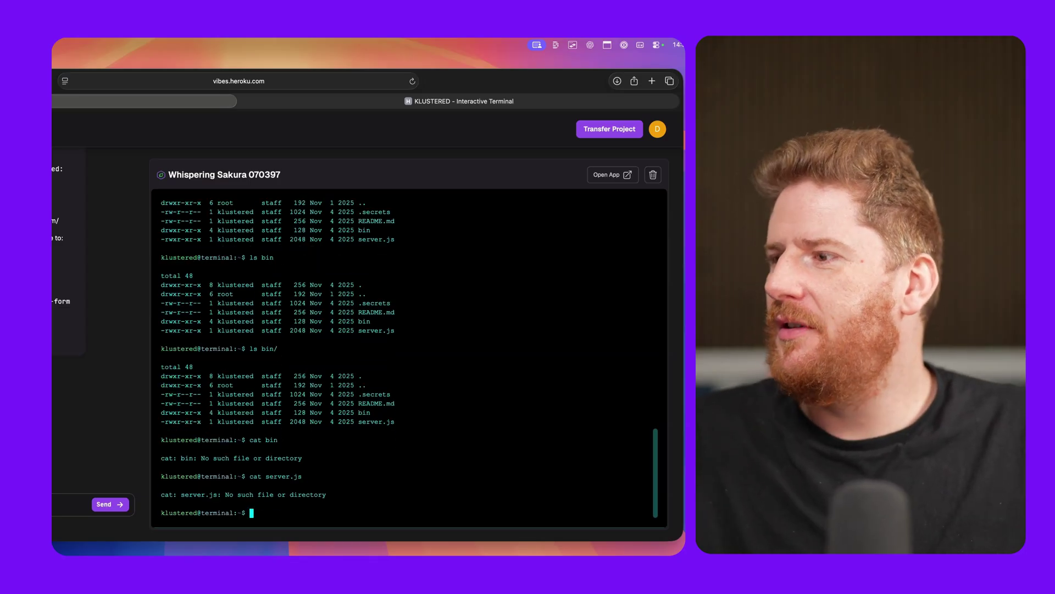
text(heklp)
Run help, whoami, signup and date, finding signup access denied for the guest user
key(BackSpace)
key(BackSpace)
key(BackSpace)
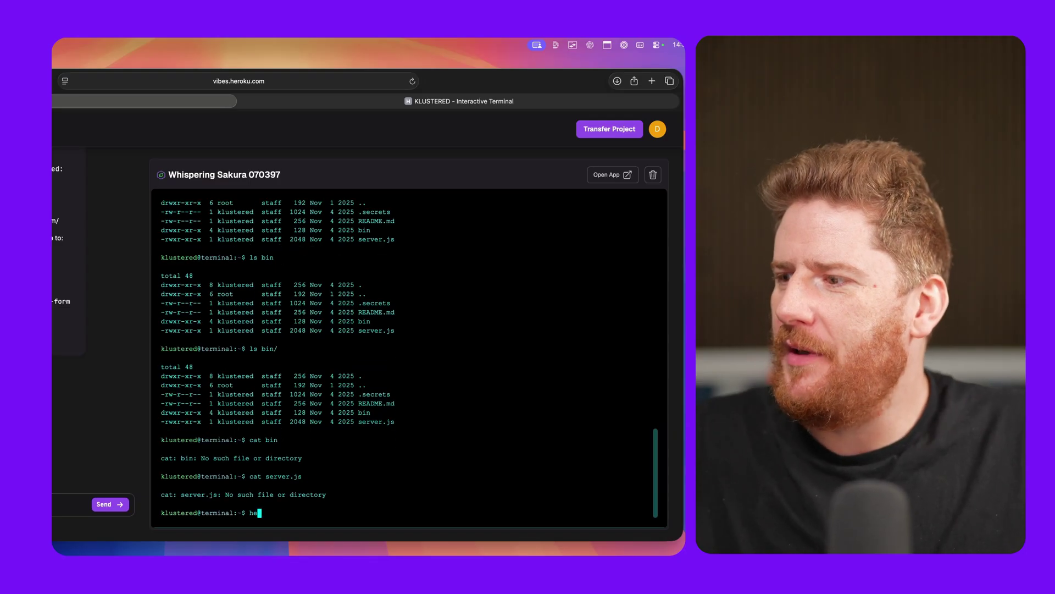
text(help)
key(Return)
text(whoami)
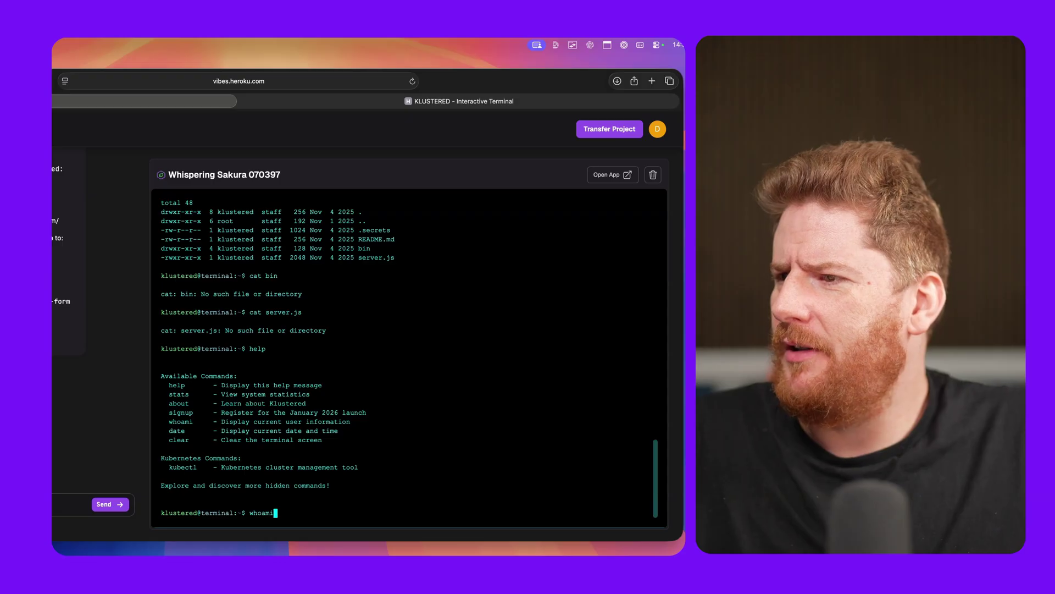
key(Return)
text(s)
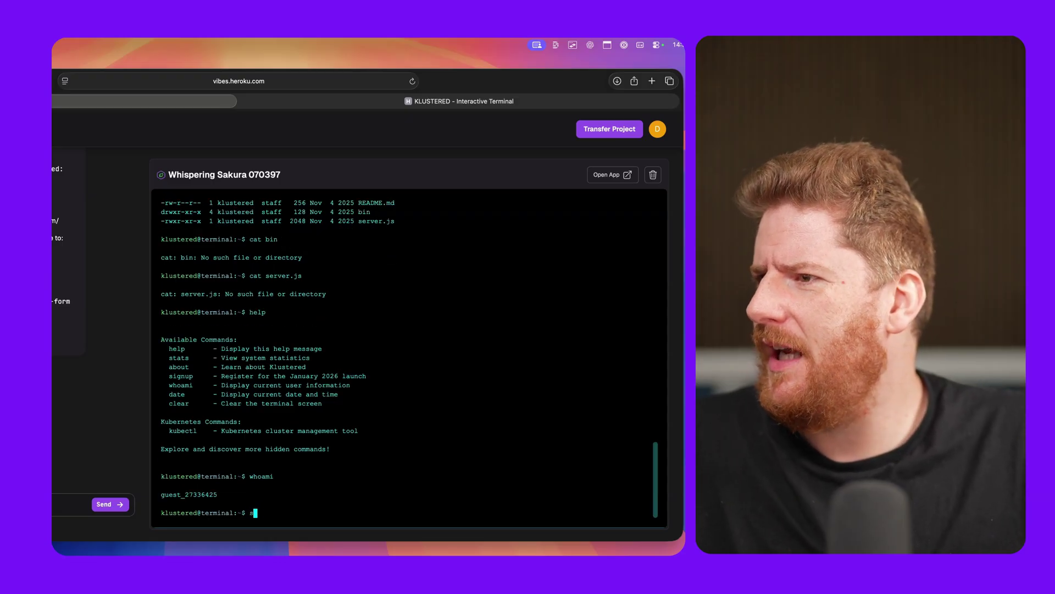
text(ignup)
key(Return)
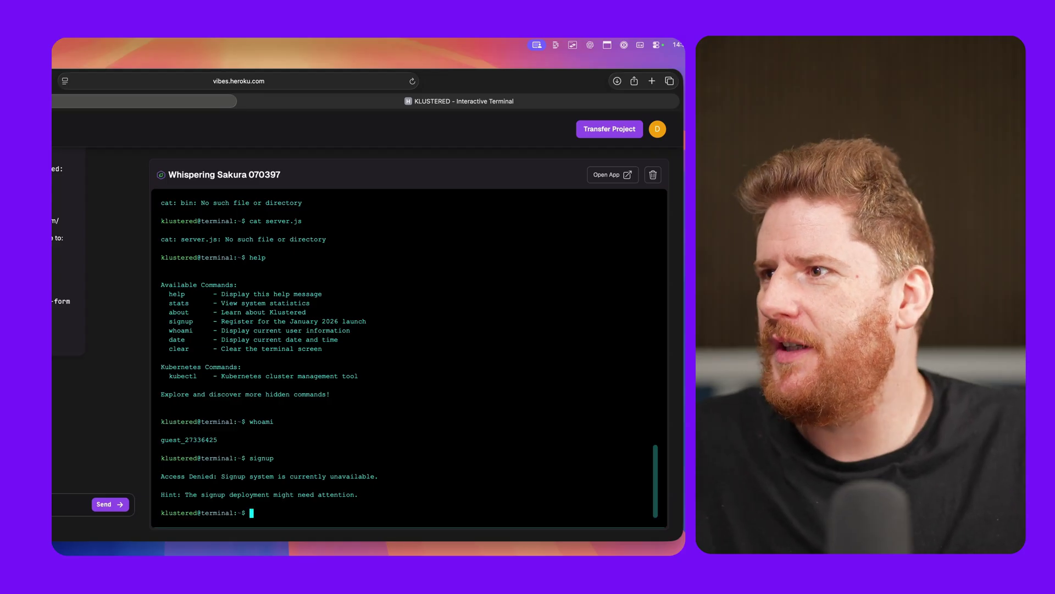
text(date)
key(Return)
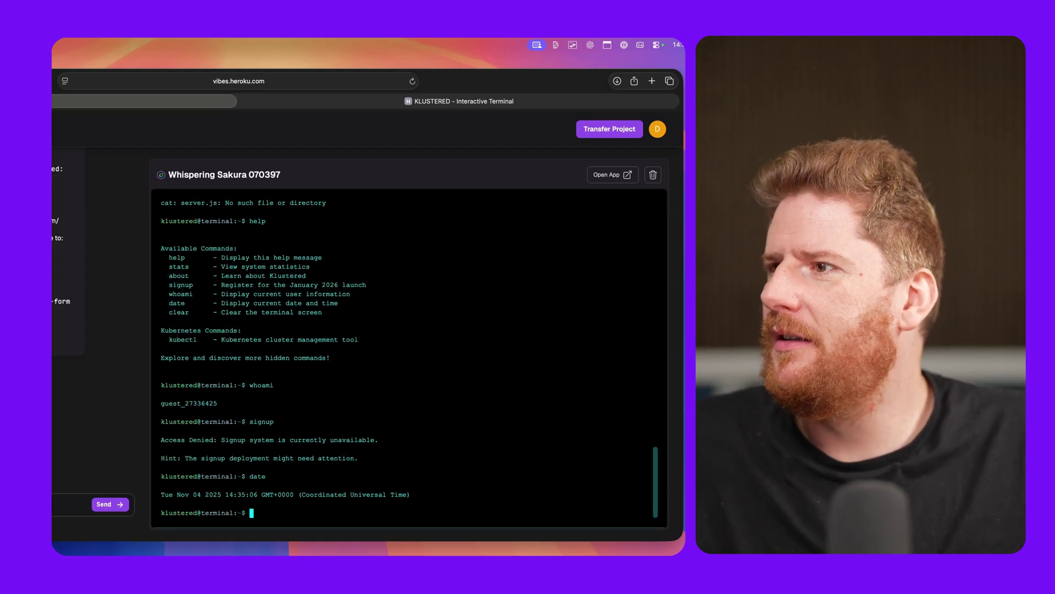
text(kubectl scale )
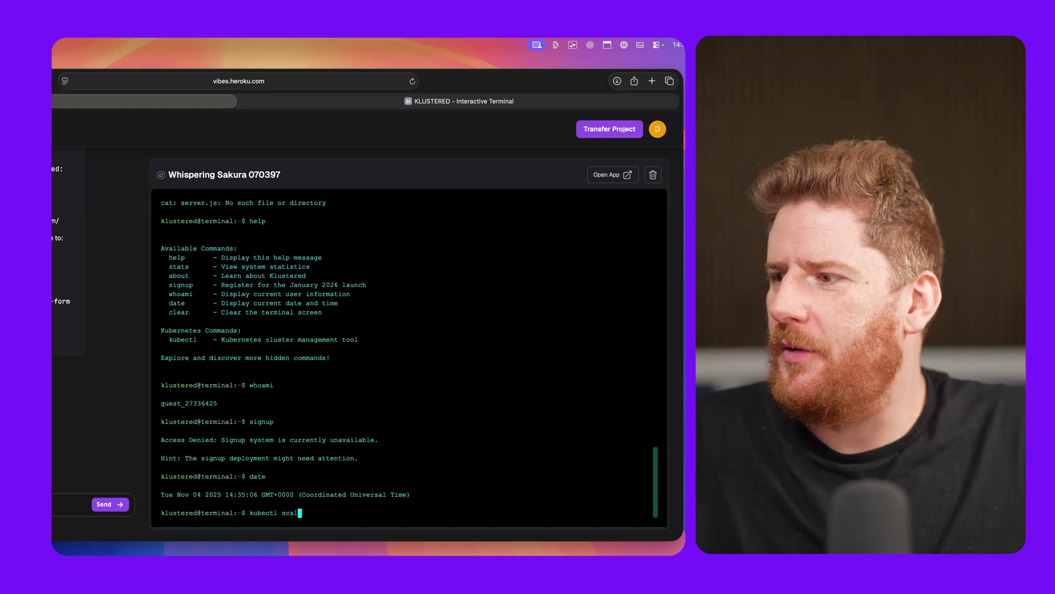
text(deployment/signup)
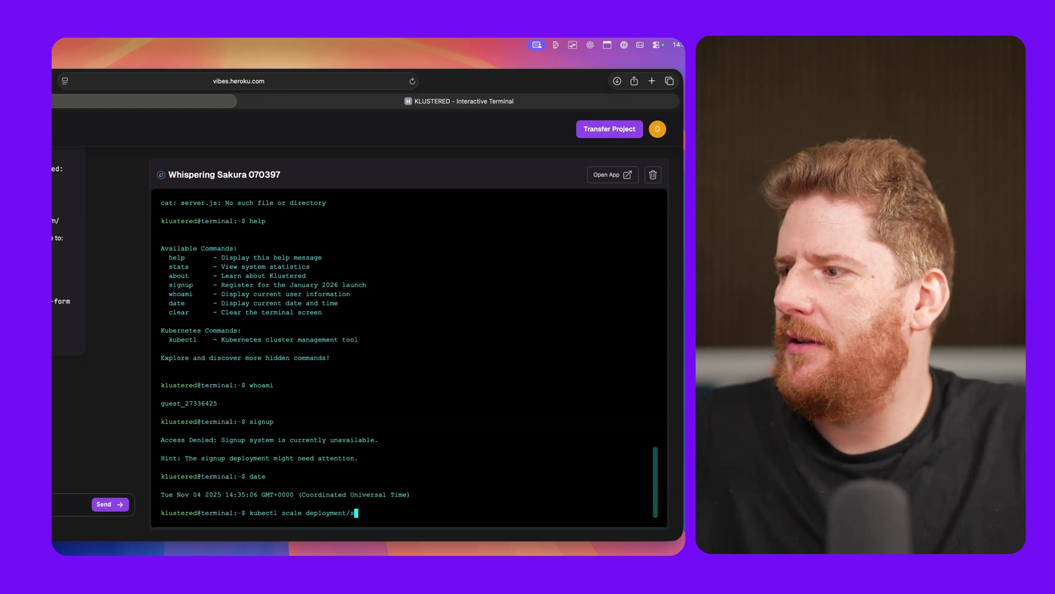
text(-form --replicas=1)
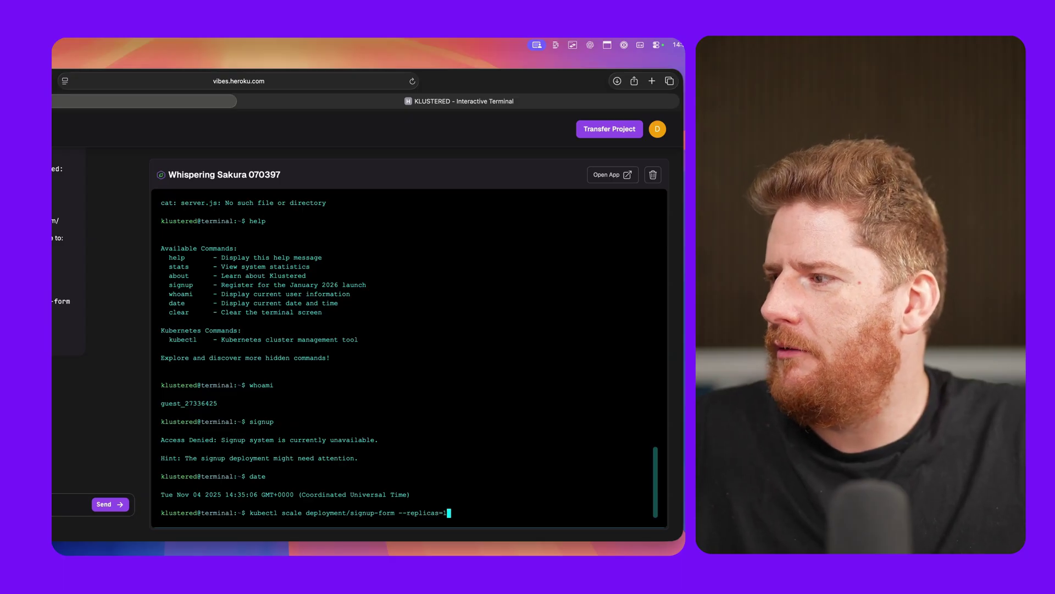
Scale deployment/signup-form to 1 replica, run signup and register an email successfully
key(Return)
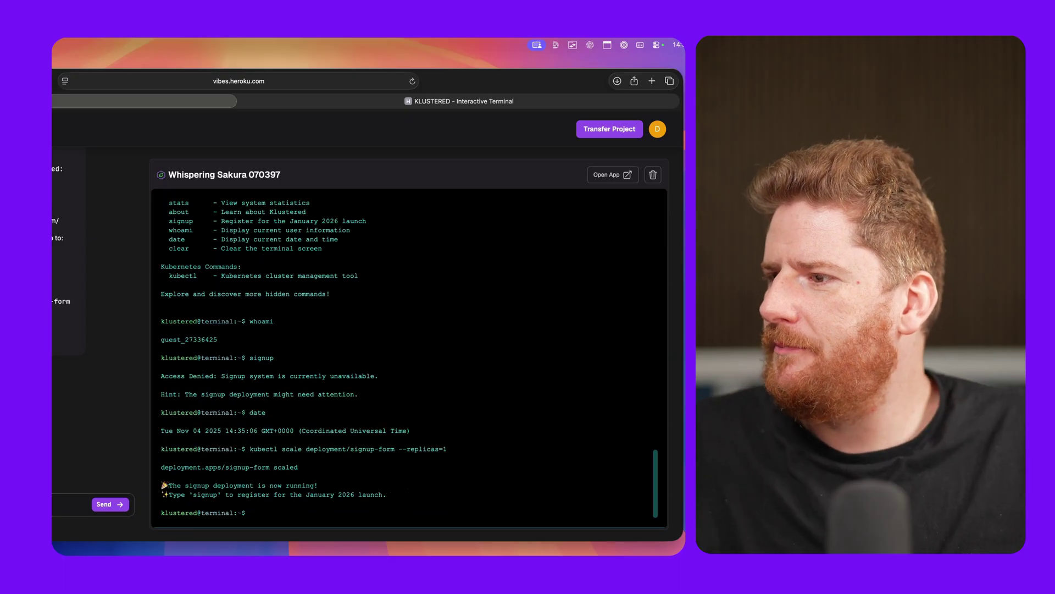
text(gnup)
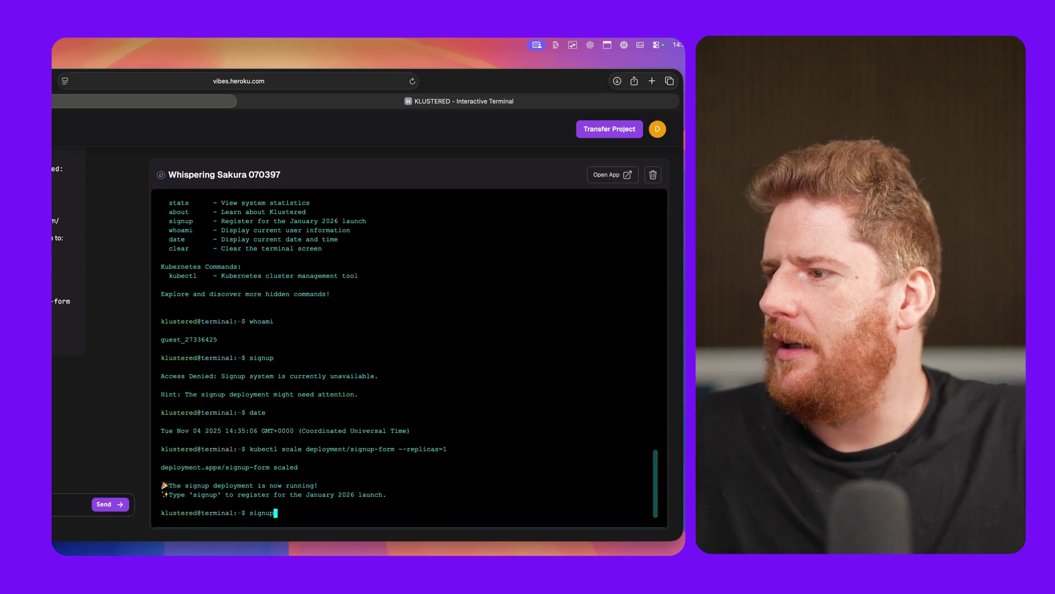
key(Return)
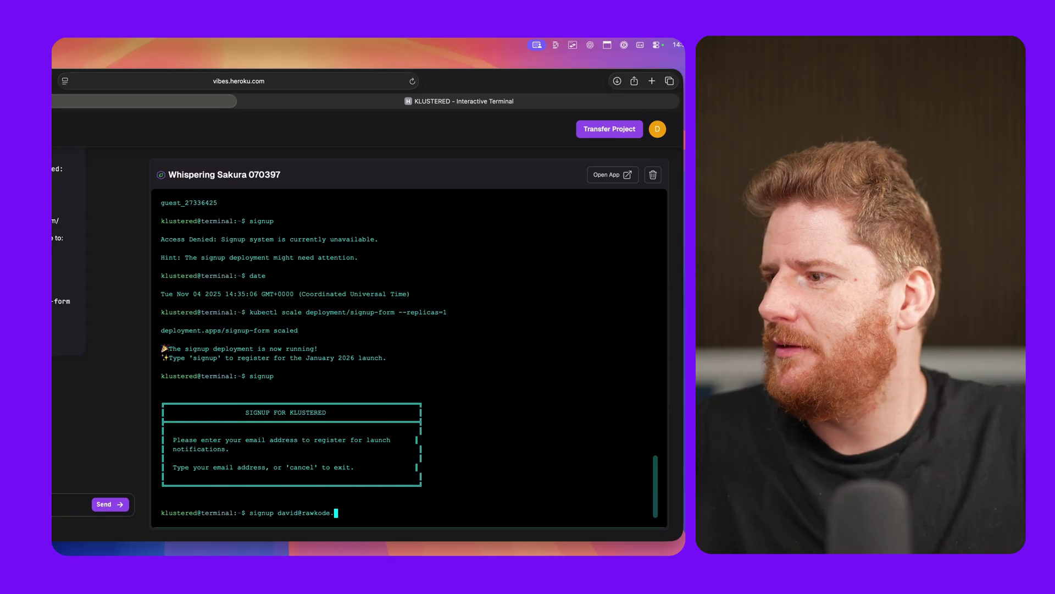
text(dev)
key(Return)
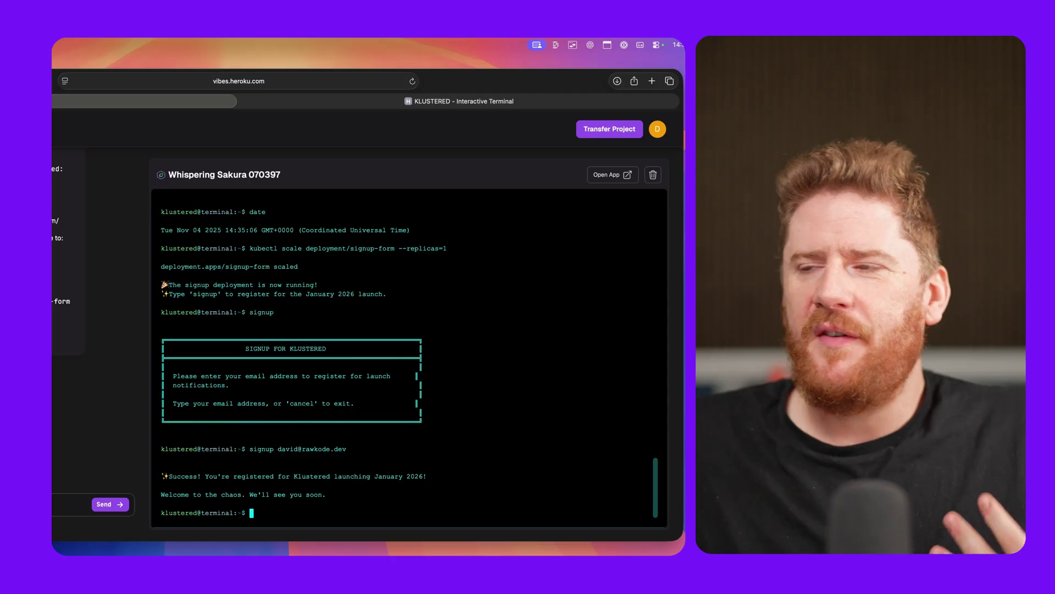
text(help)
Run help, ls / and ps aux, the last returning command not found, noting the hidden-commands line
key(Return)
text(ls /)
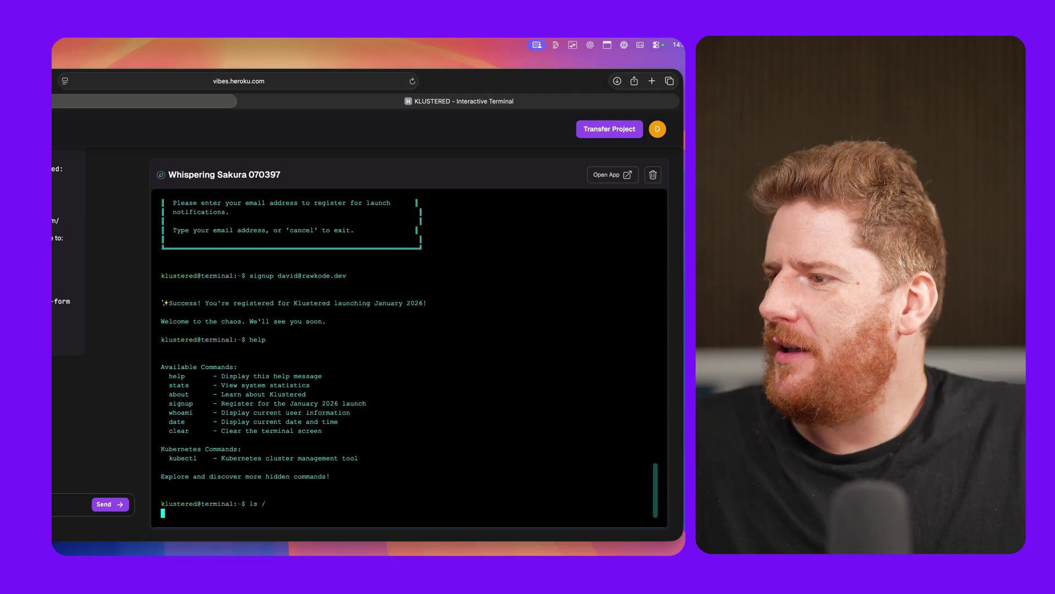
key(Return)
text(ps)
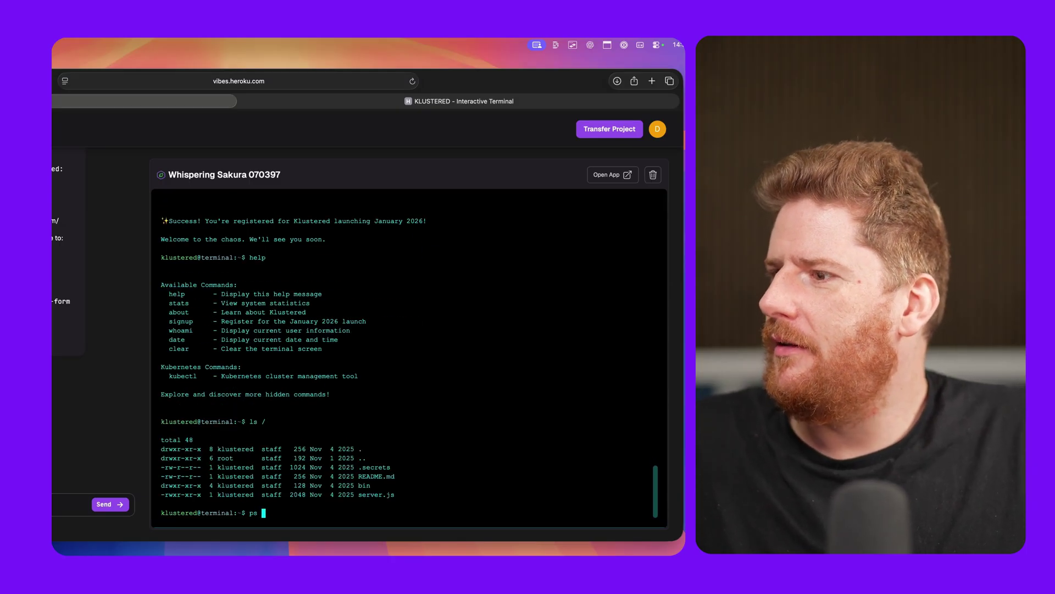
text(aux)
key(Return)
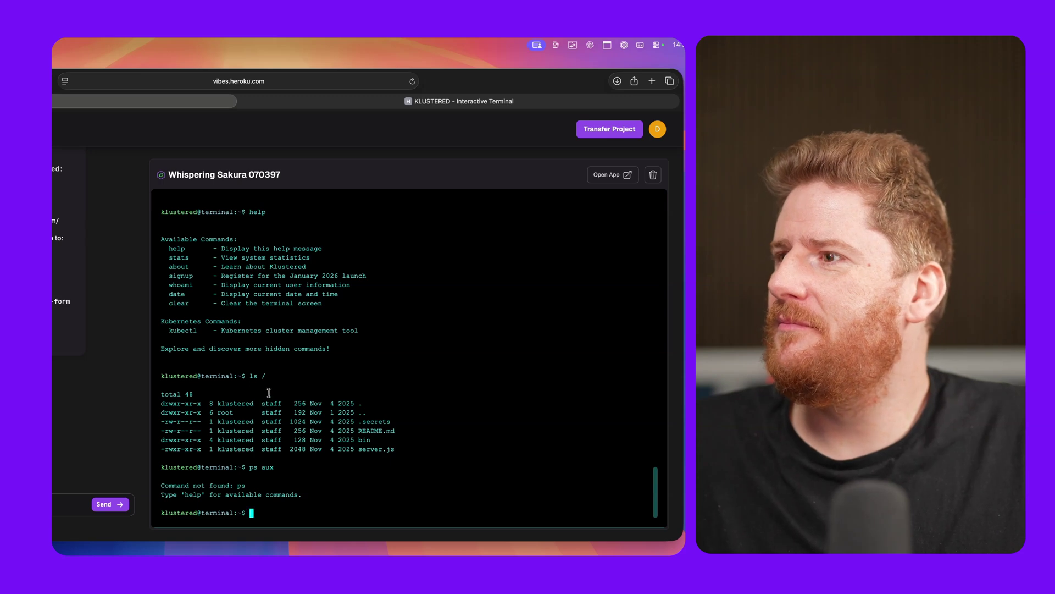
drag(162, 348, 330, 350)
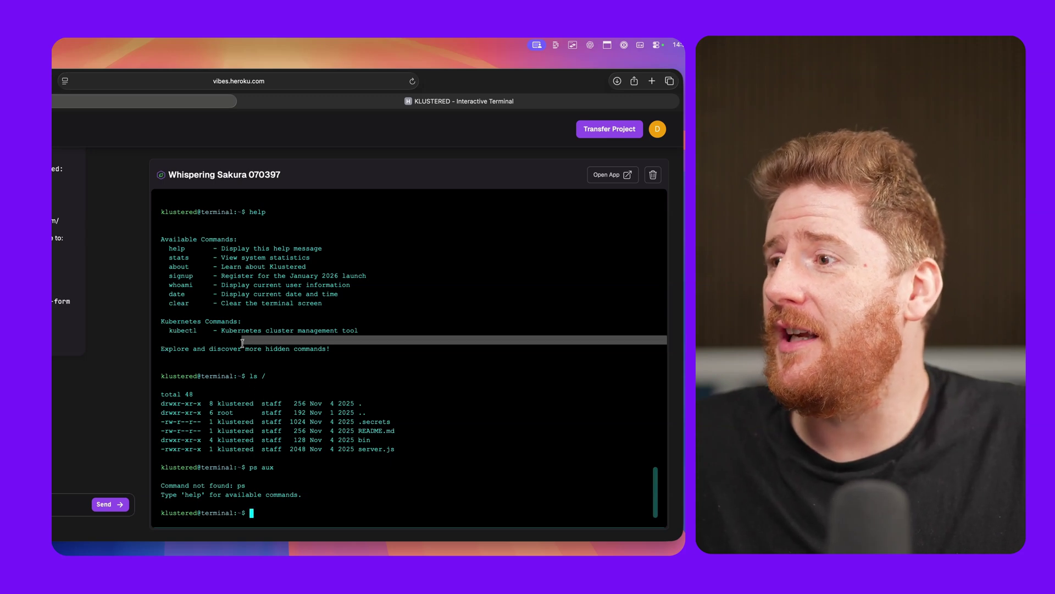
click(329, 368)
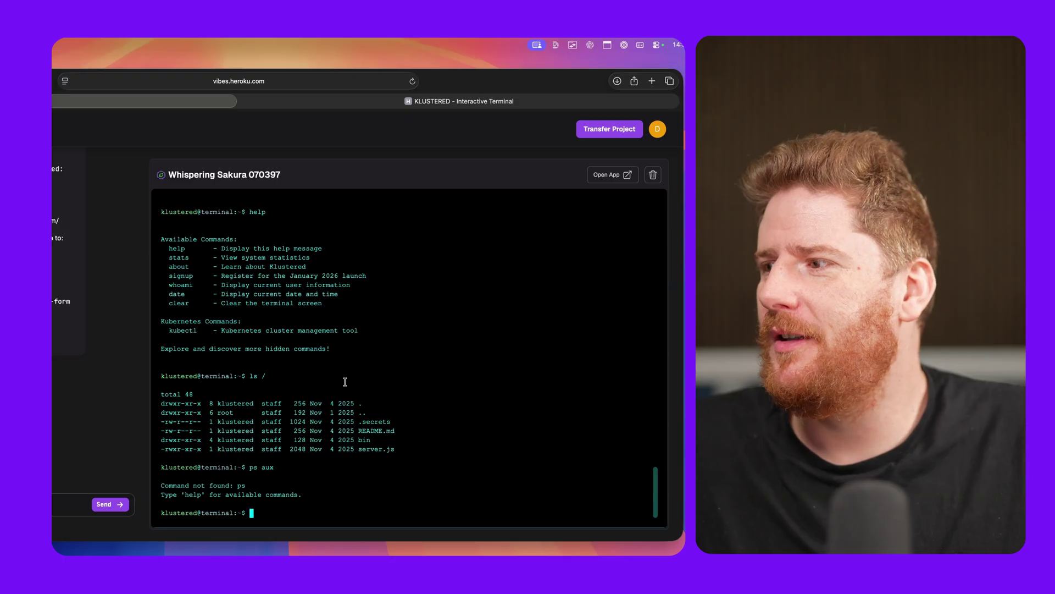